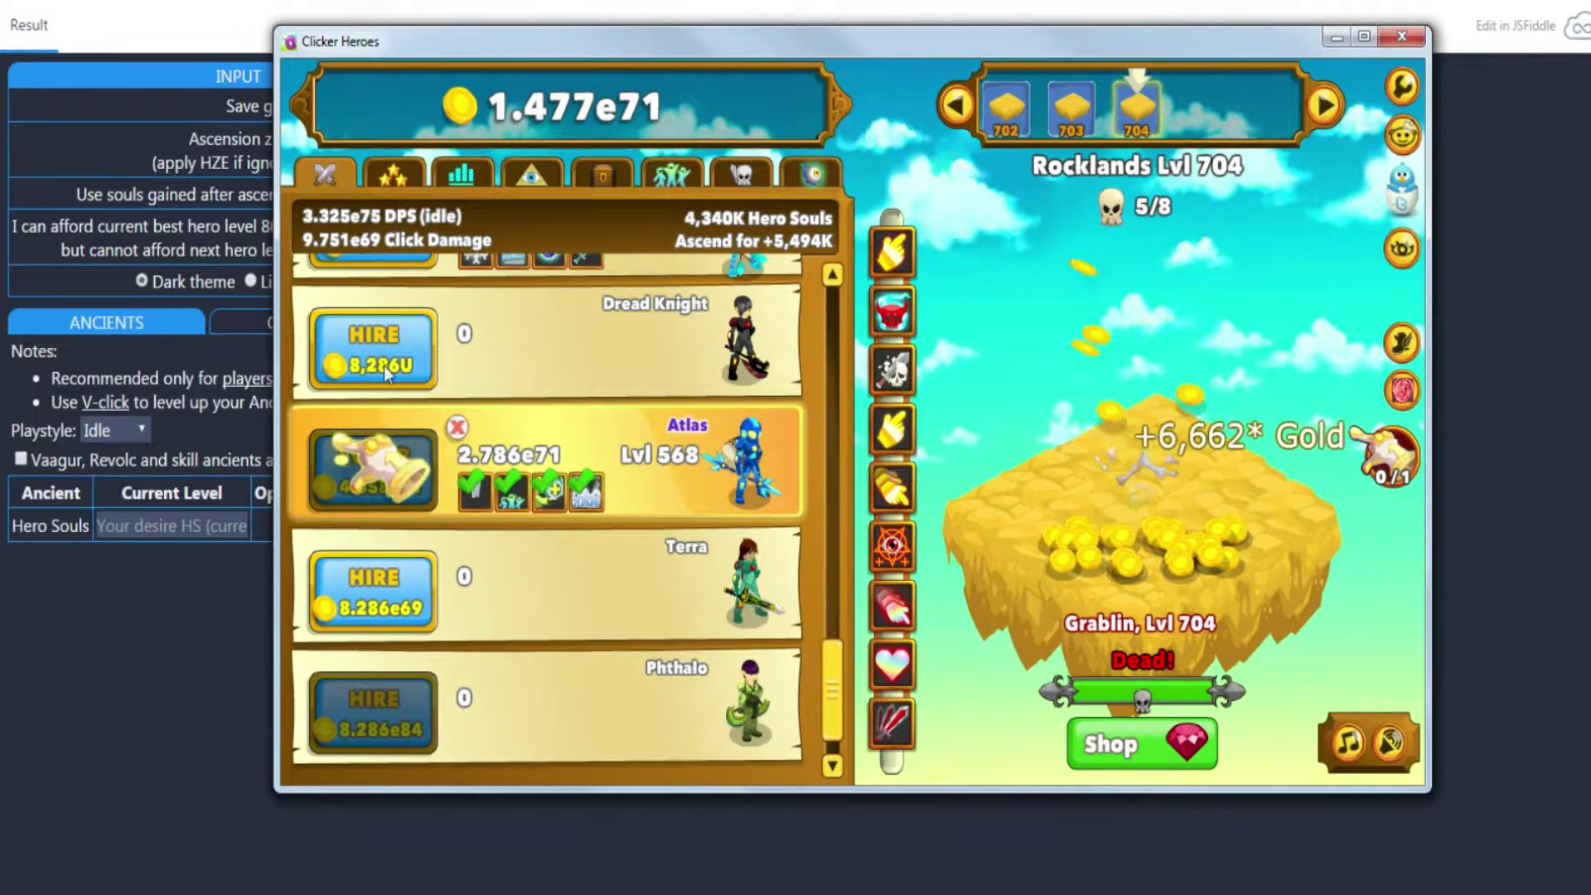
Step: Look over the ancients and outsiders lists, then return to the hero list
{"action": "left_click", "coordinate": [531, 174]}
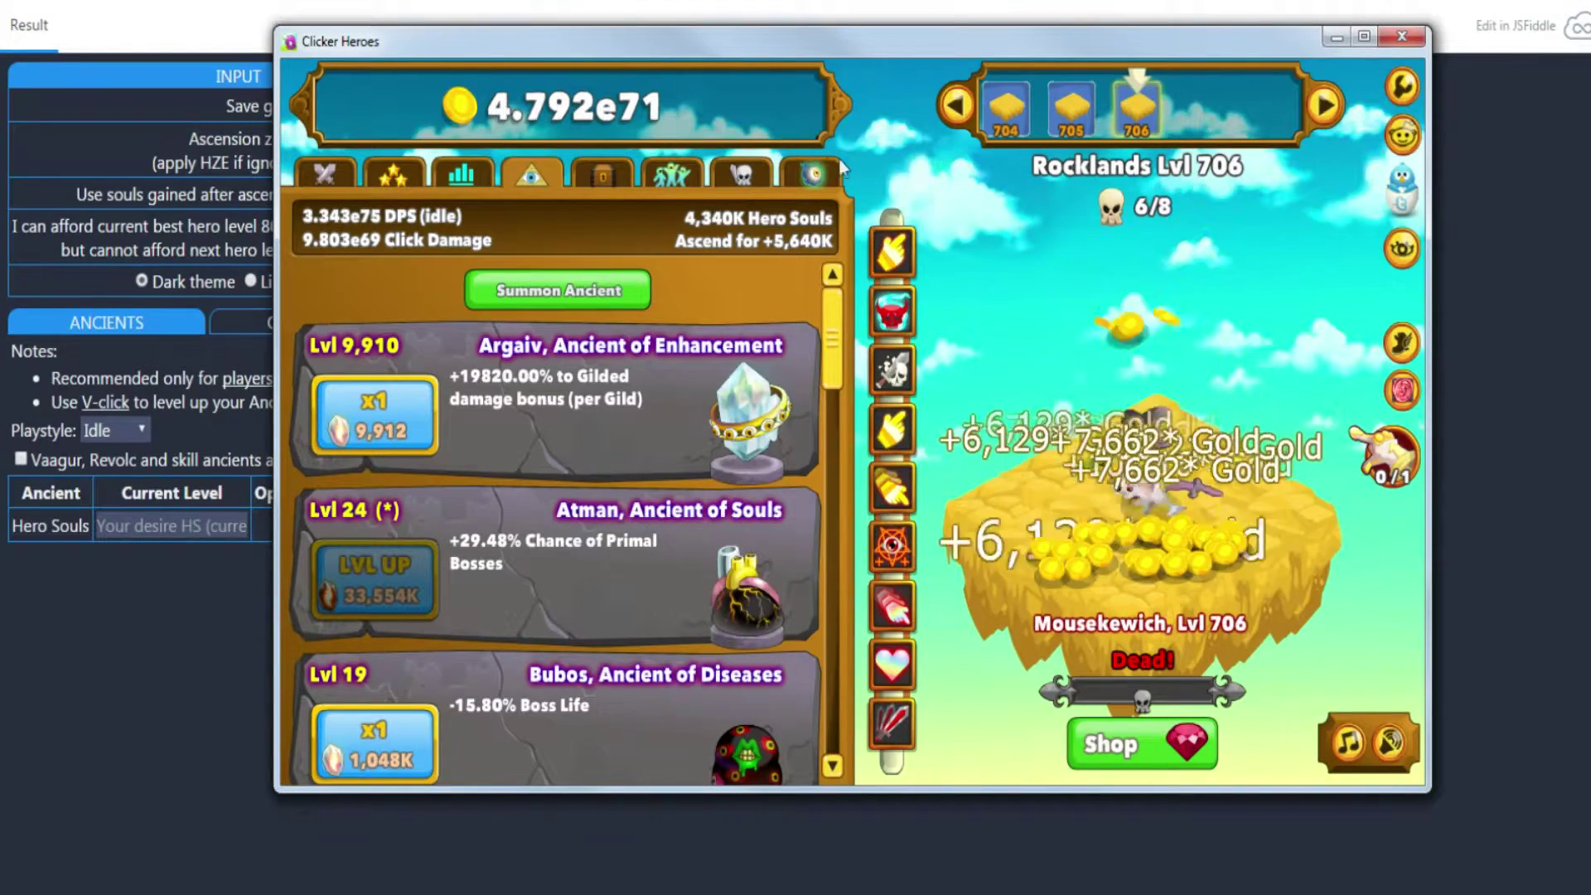
{"action": "left_click", "coordinate": [809, 174]}
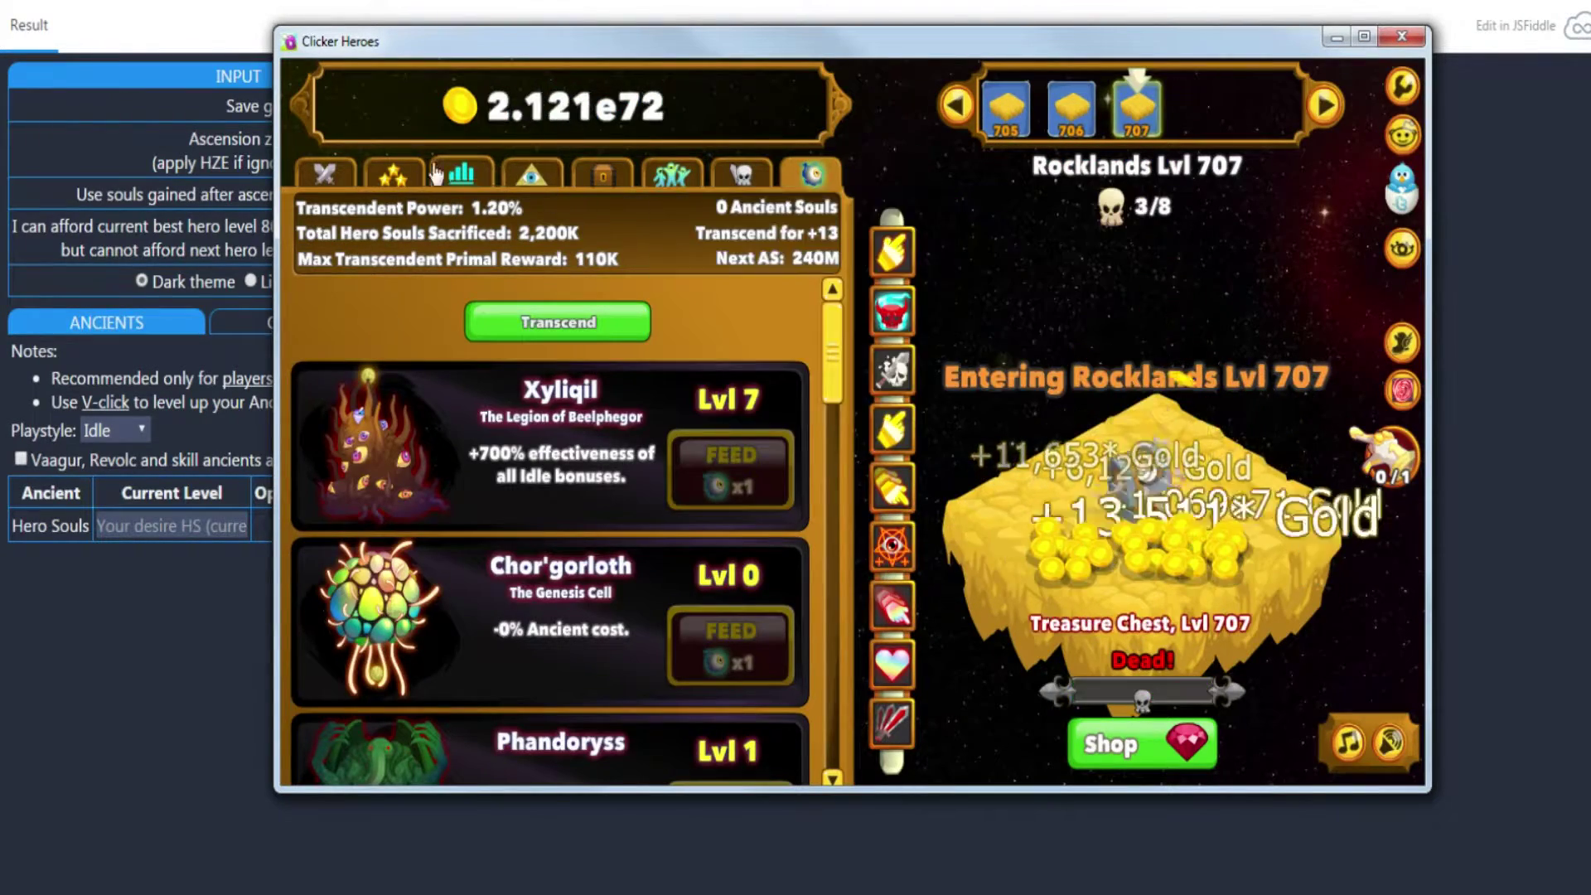
{"action": "mouse_move", "coordinate": [347, 206]}
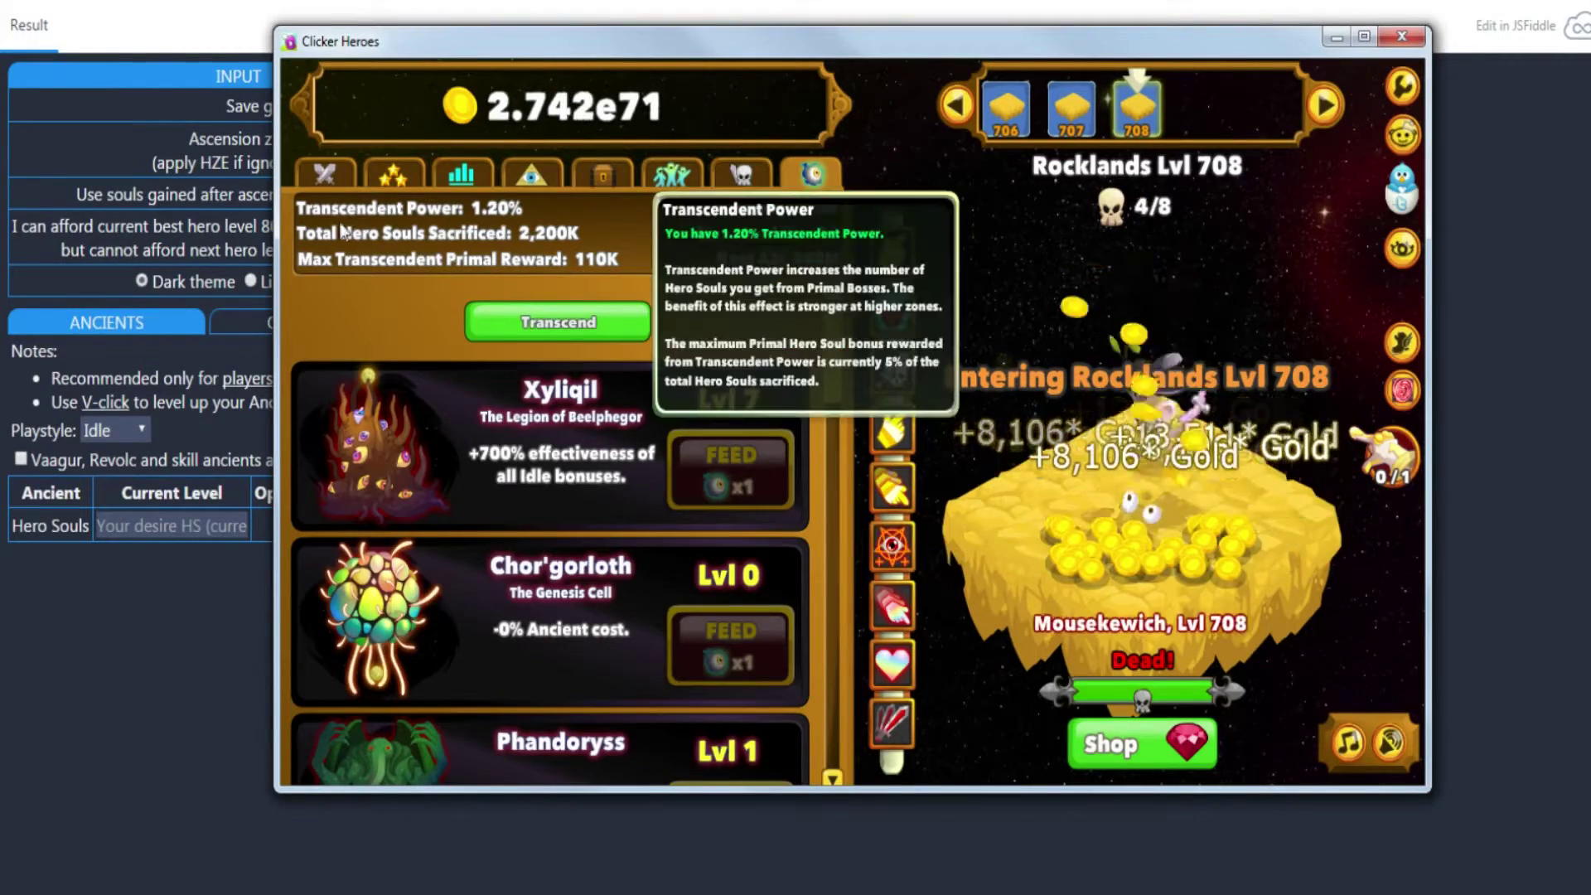
{"action": "left_click", "coordinate": [323, 177]}
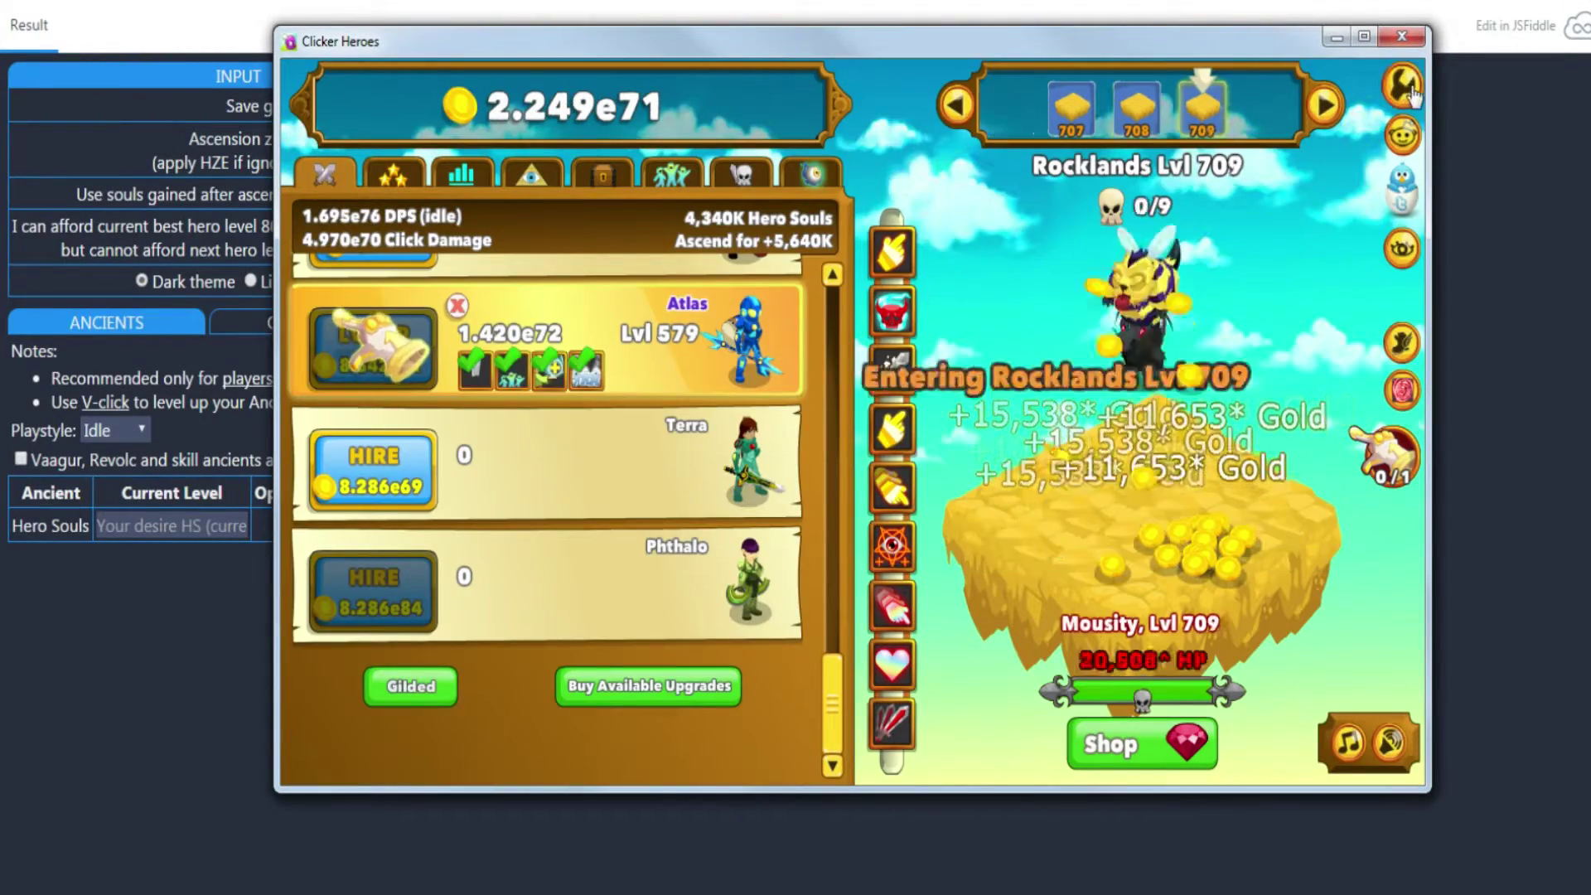
Step: Export the game save to clickerHeroSave.txt, replacing the existing file
{"action": "left_click", "coordinate": [1402, 86]}
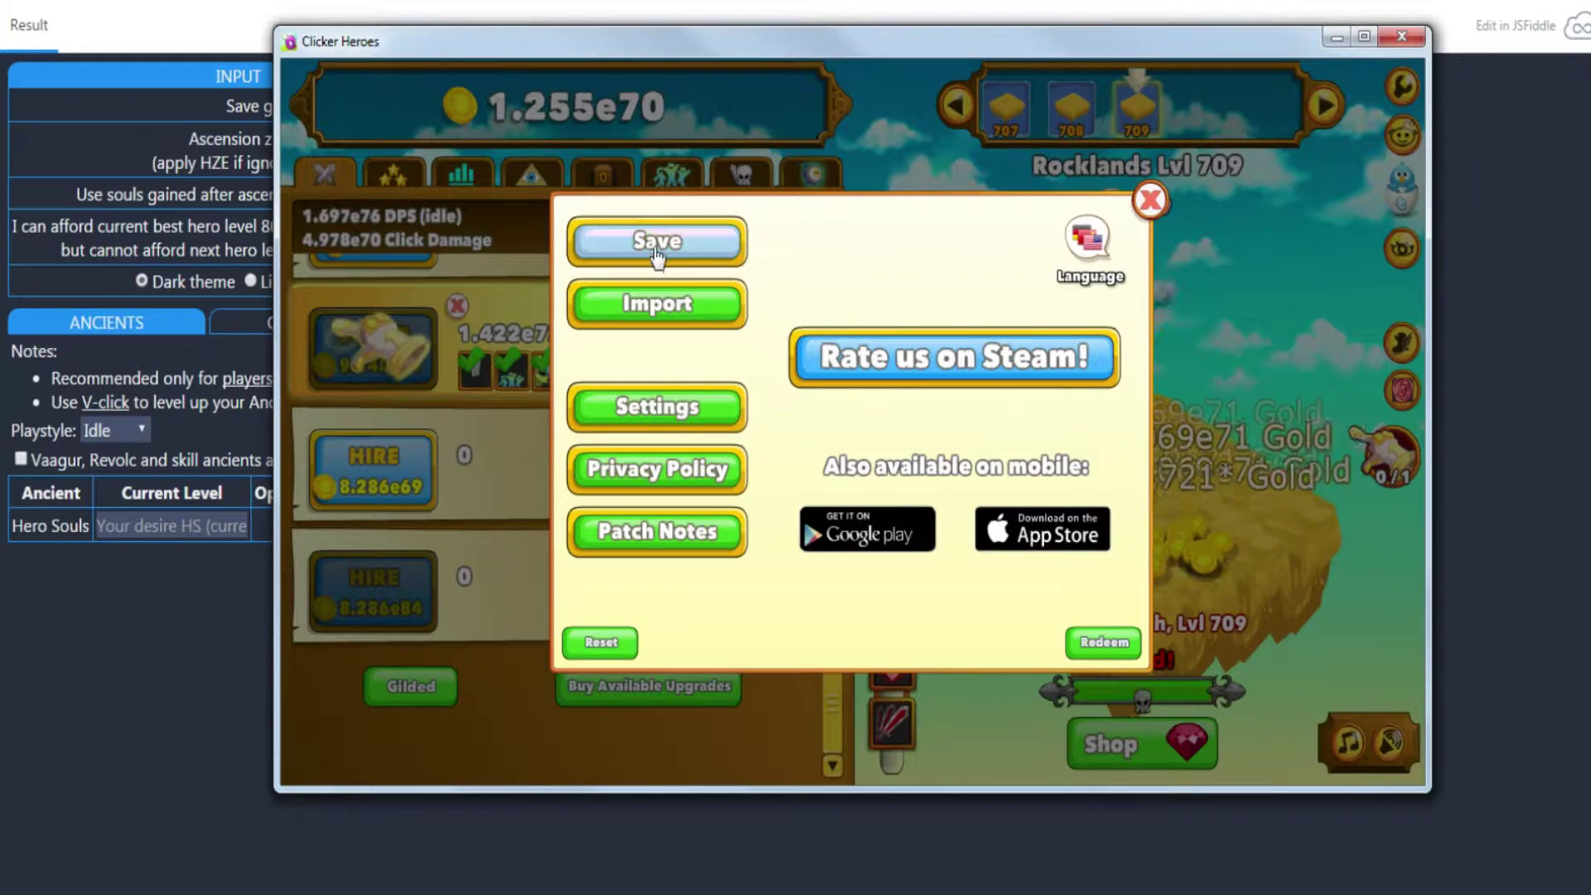
{"action": "left_click", "coordinate": [699, 241]}
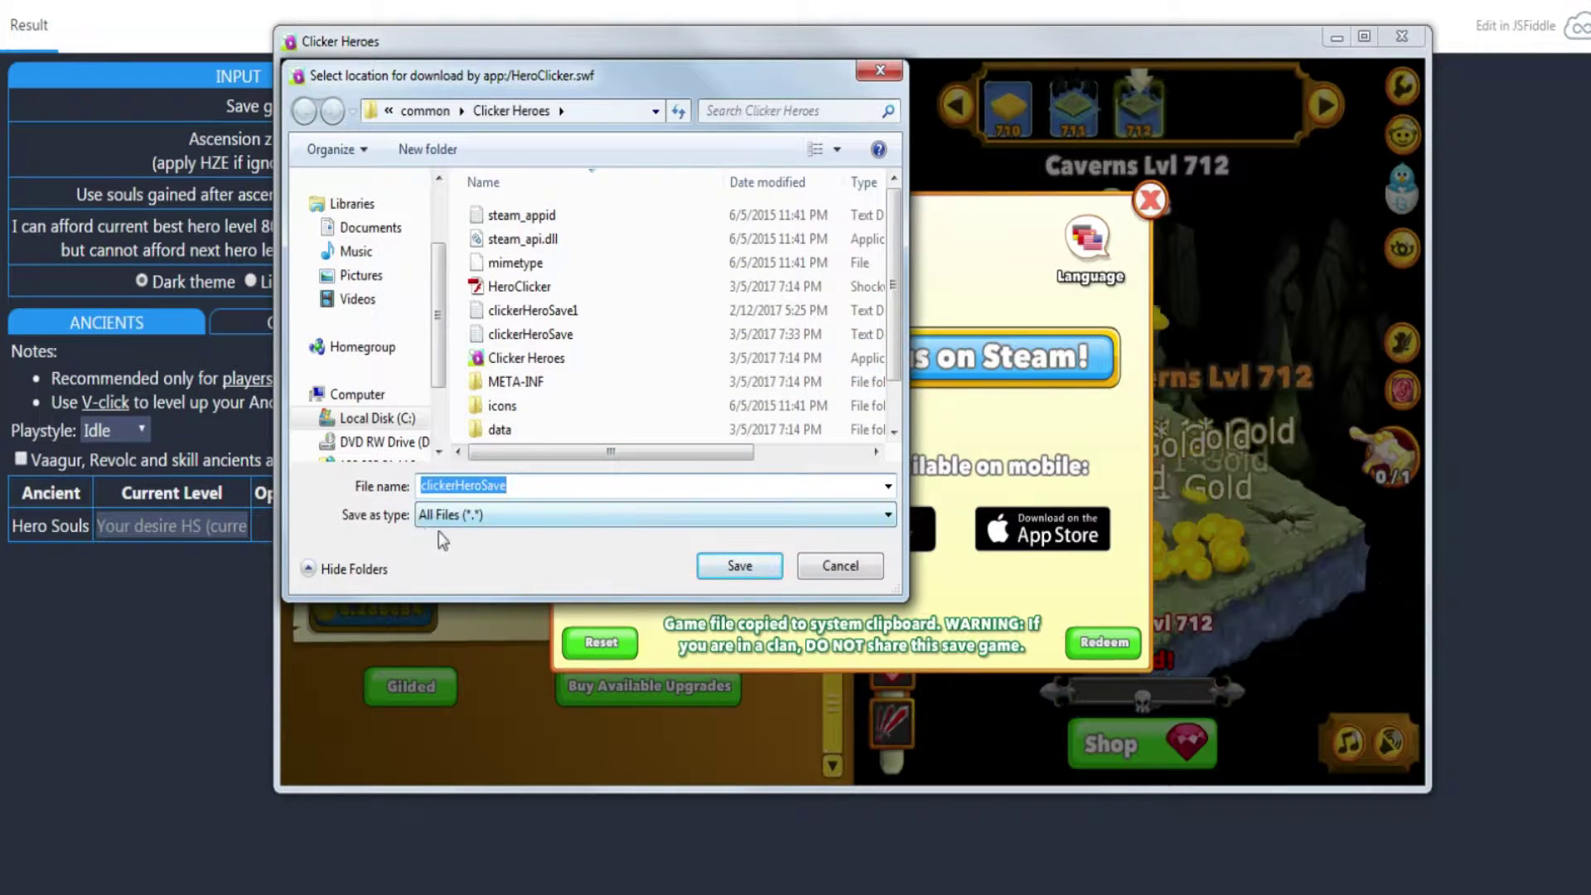
{"action": "left_click", "coordinate": [756, 567]}
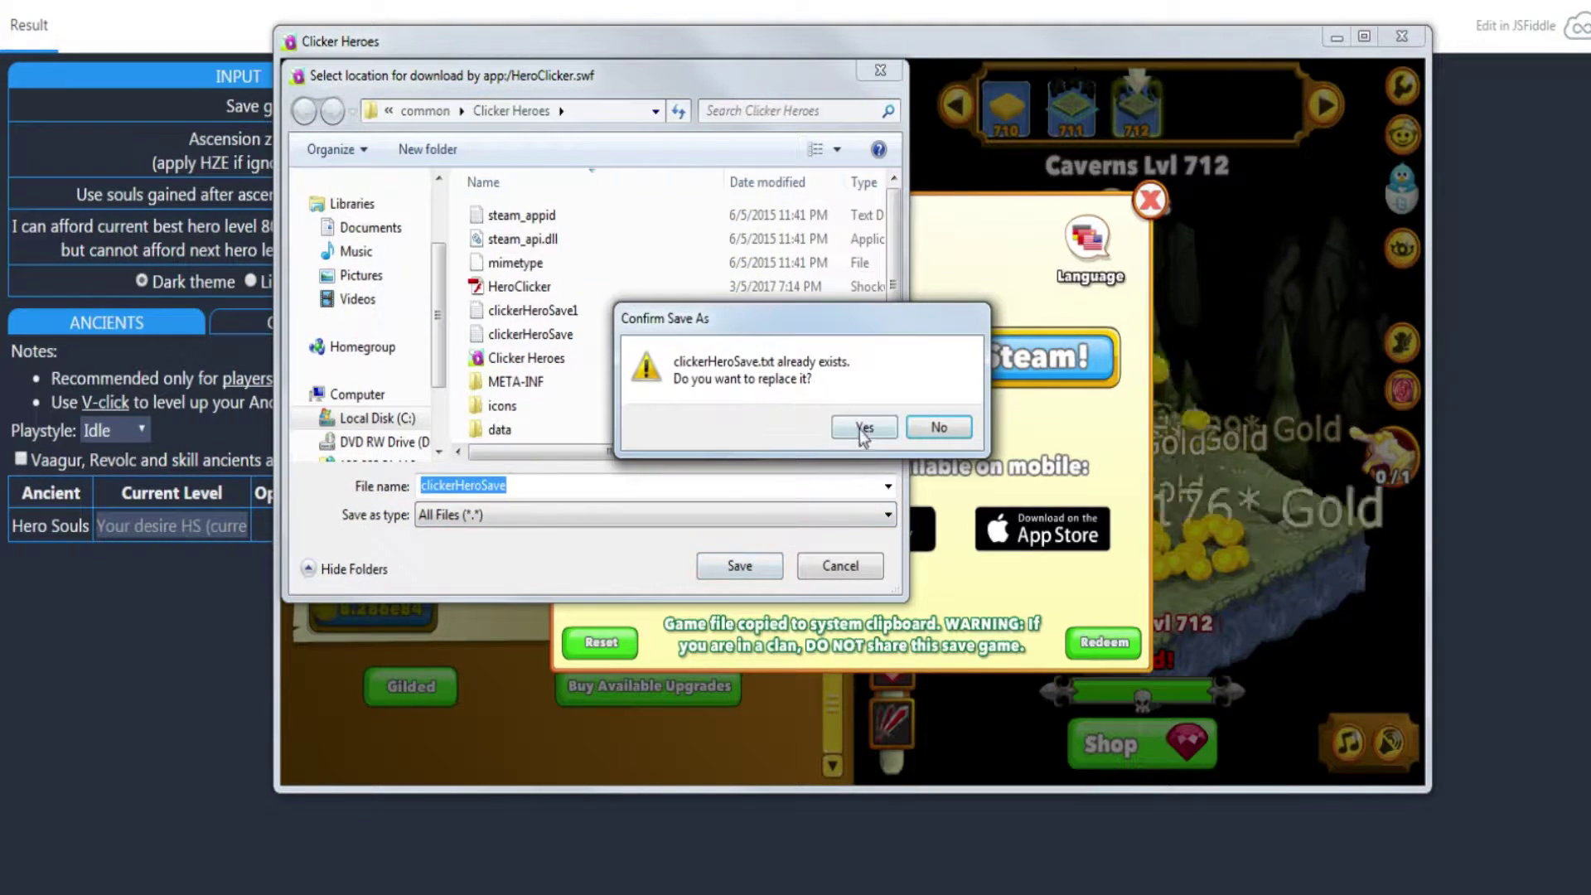
{"action": "left_click", "coordinate": [859, 429]}
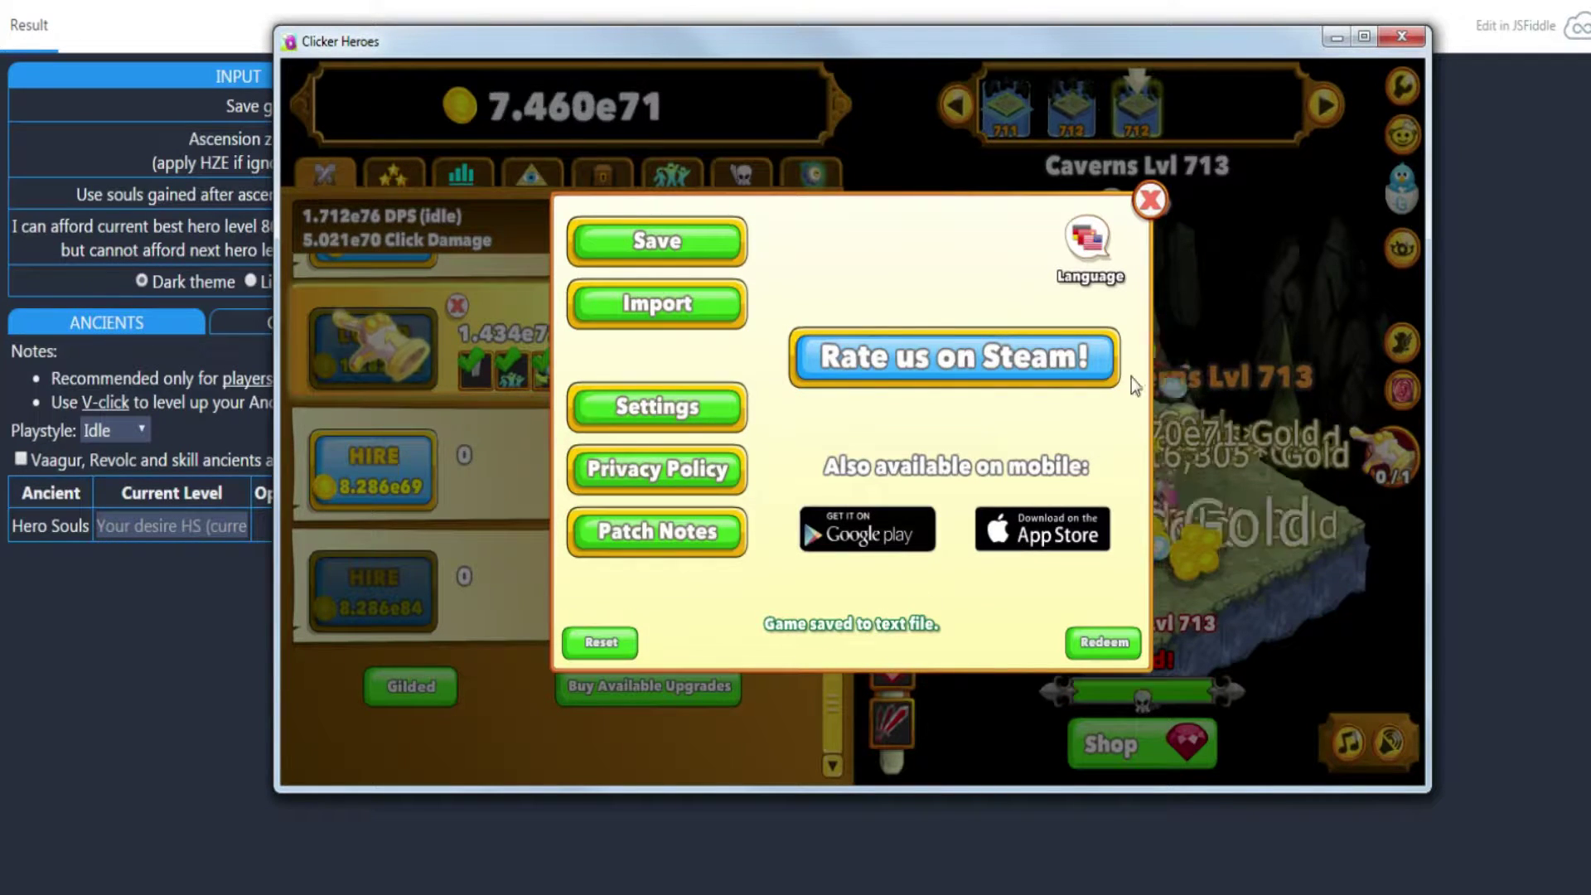
{"action": "left_click", "coordinate": [1151, 202]}
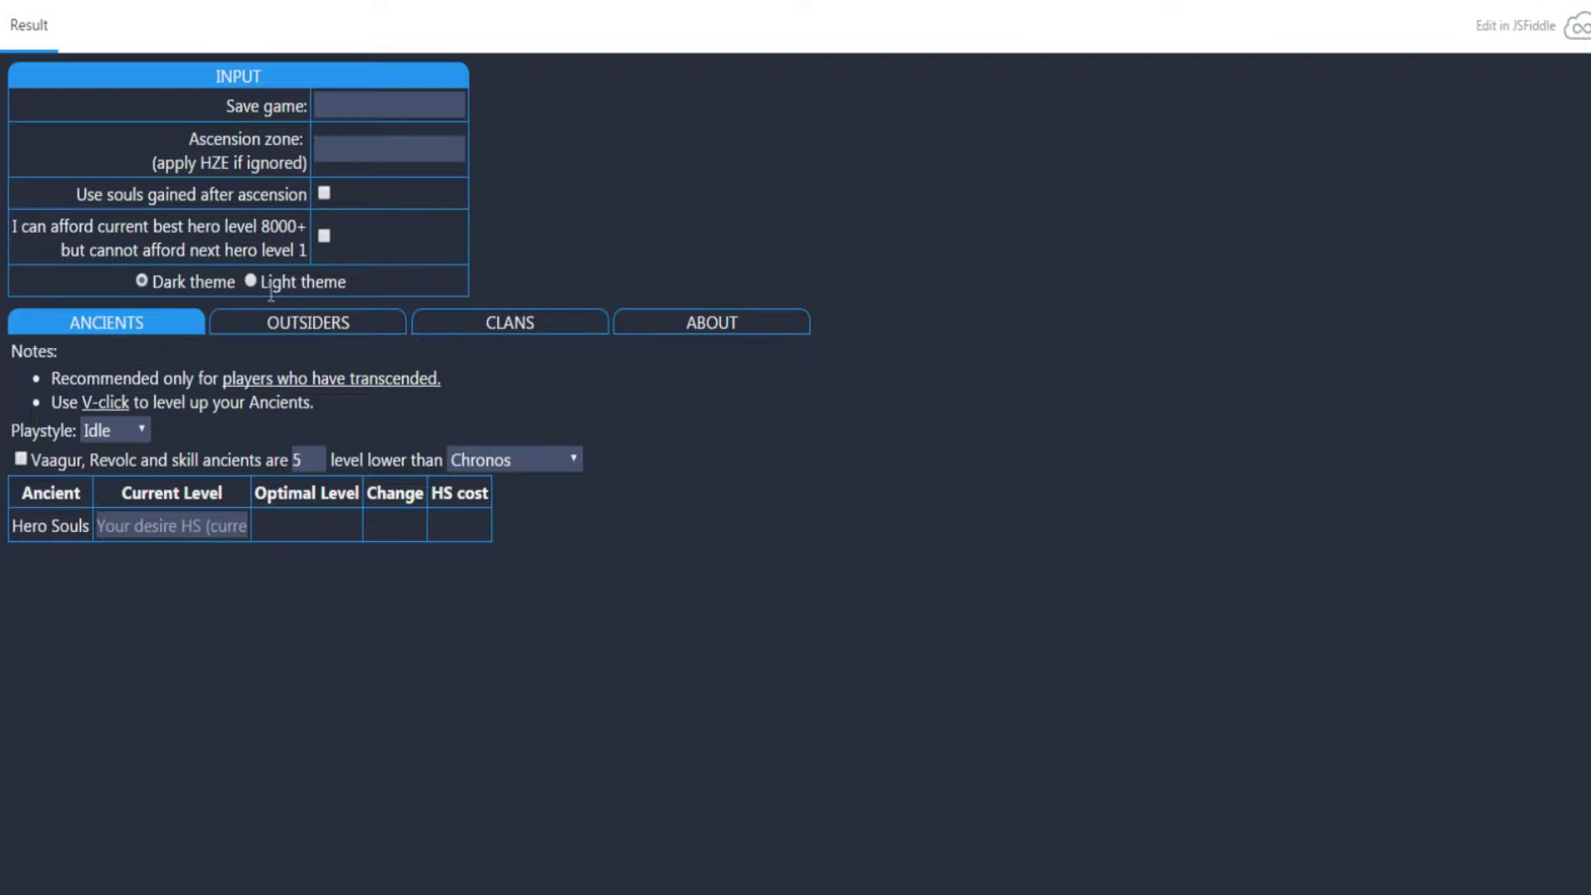
Step: Paste the copied save into the Save game field to show ascension zone 2555 and optimal levels
{"action": "left_click", "coordinate": [347, 110]}
{"action": "right_click", "coordinate": [333, 112]}
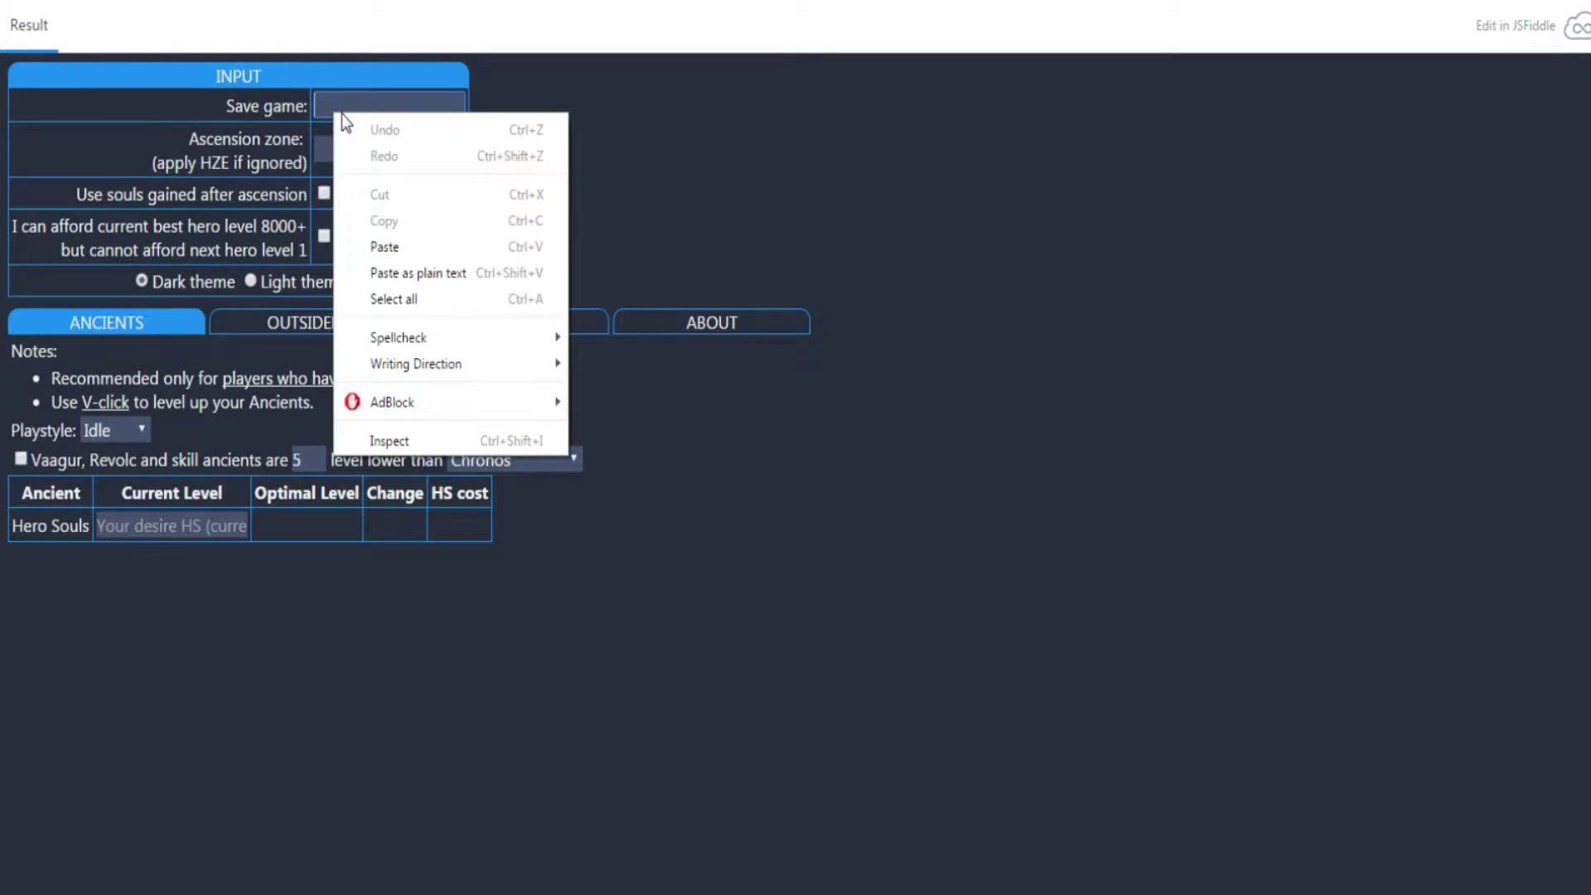
{"action": "left_click", "coordinate": [388, 242]}
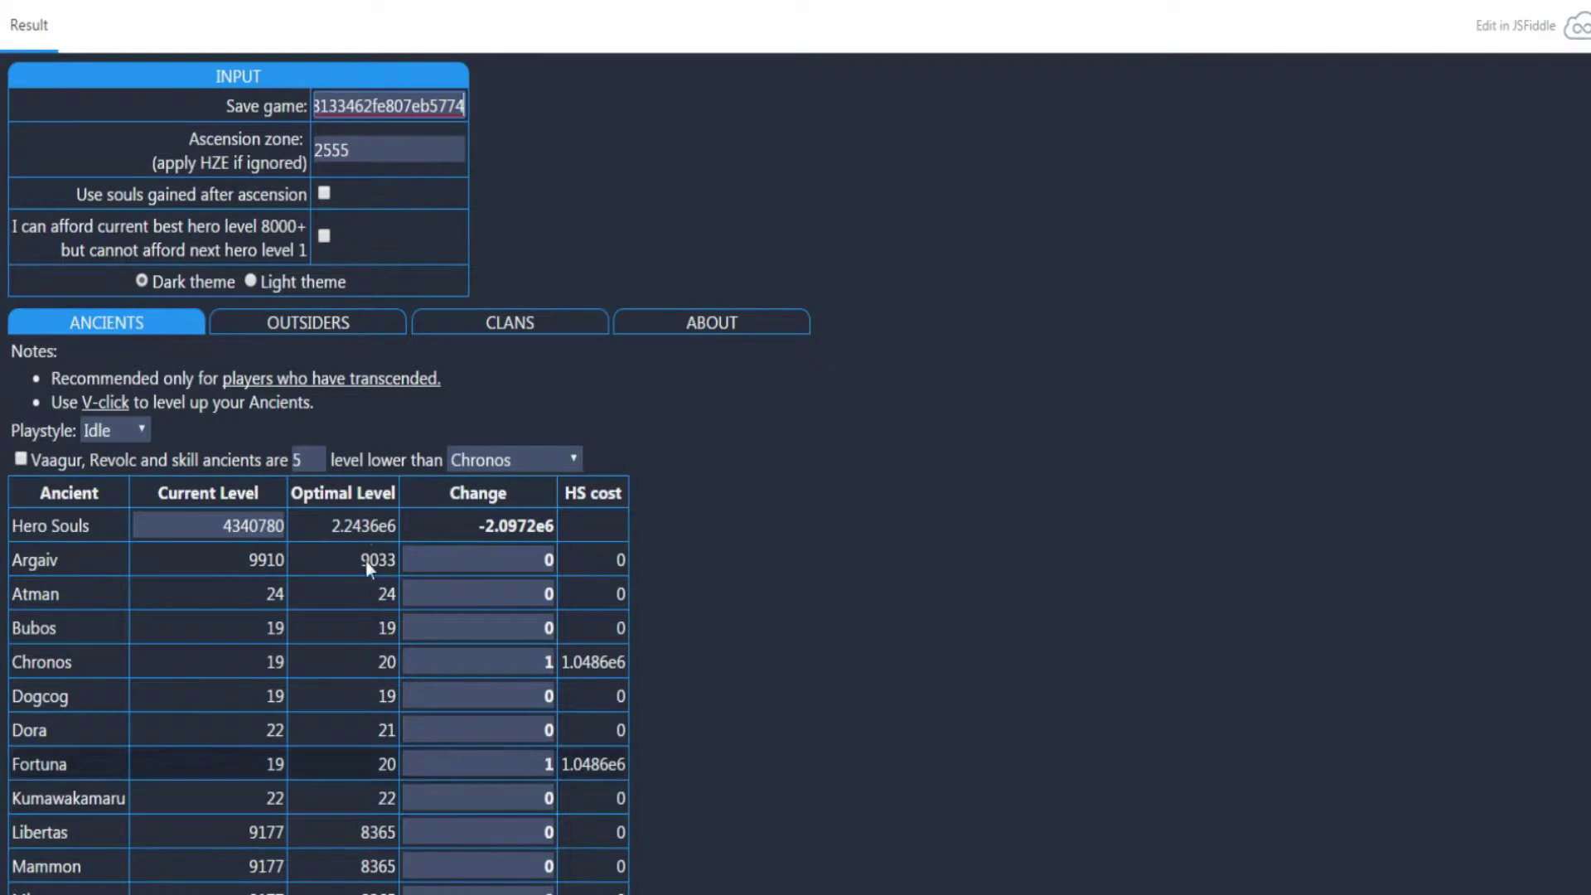
{"action": "scroll", "coordinate": [847, 574], "scroll_direction": "down", "scroll_amount": 2}
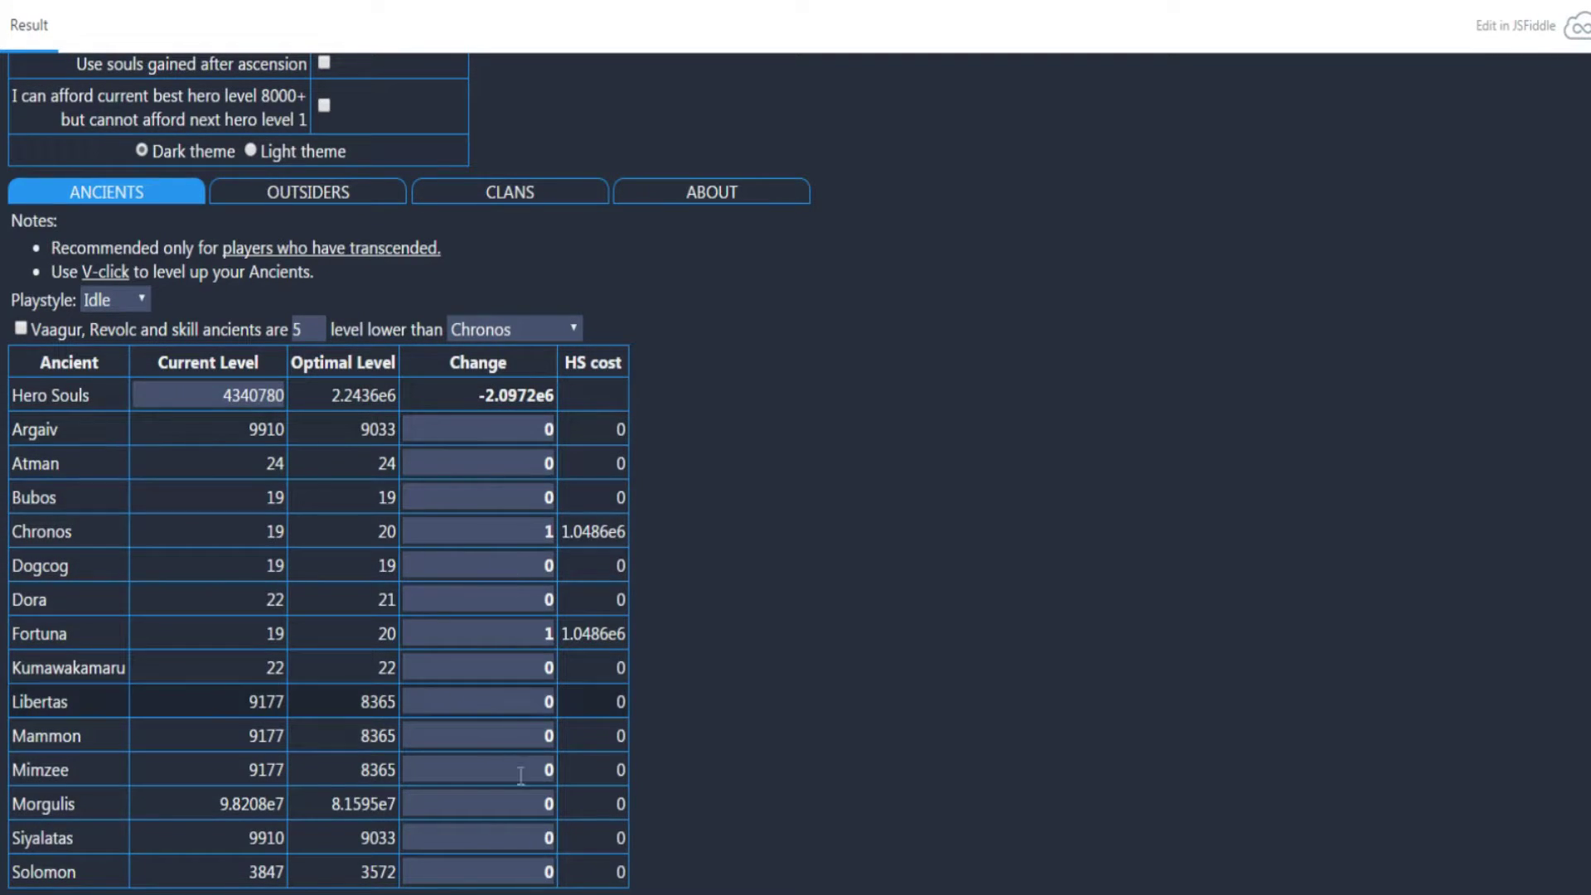
{"action": "double_click", "coordinate": [532, 627]}
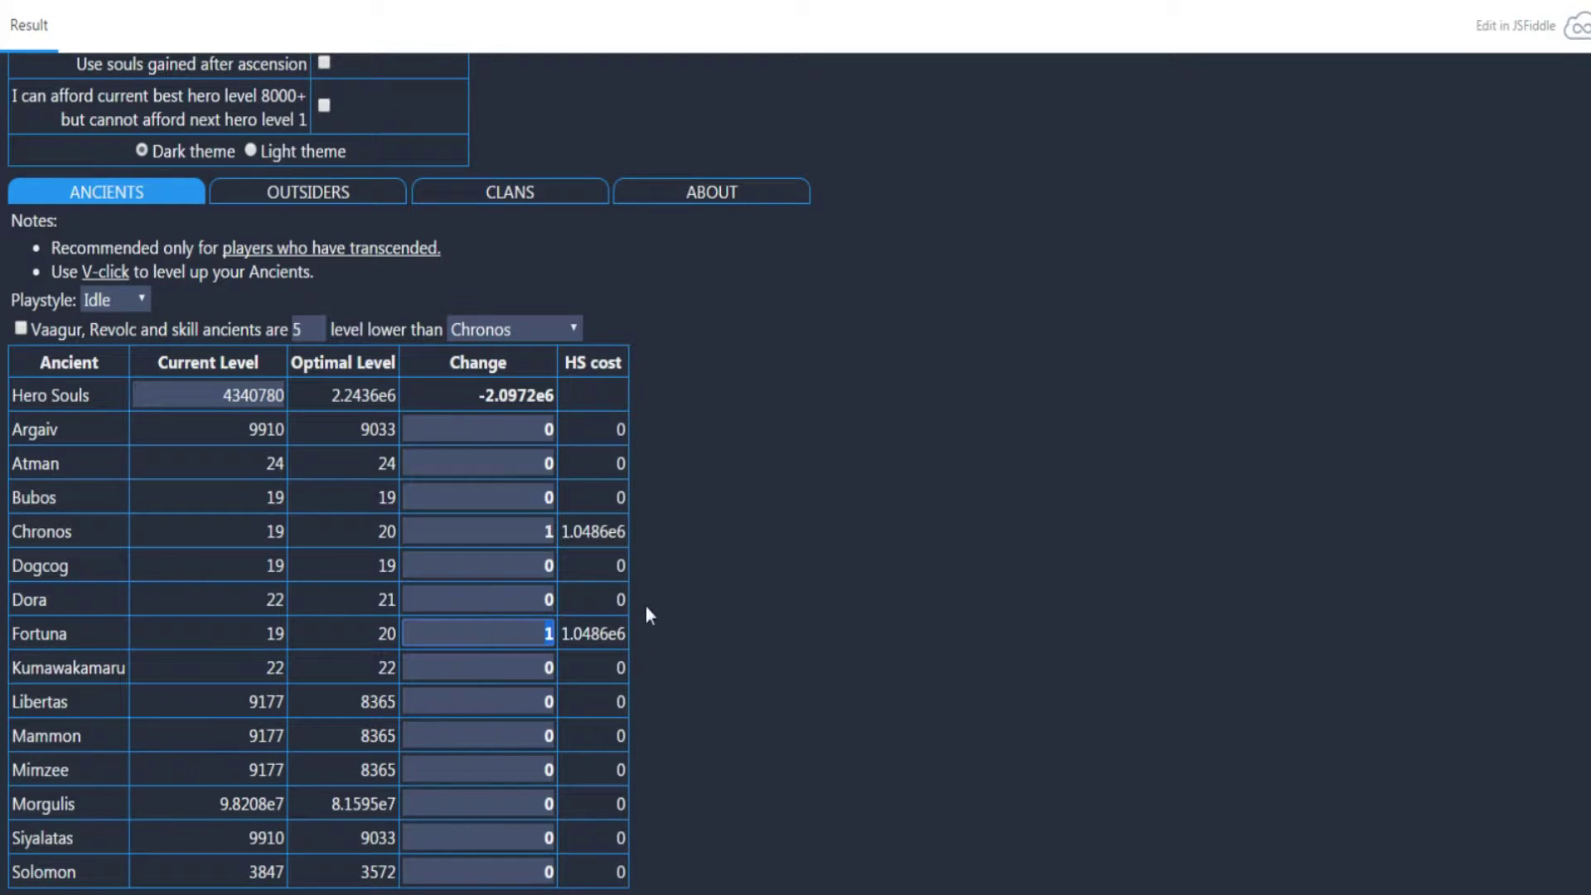
{"action": "key", "text": "alt+Tab"}
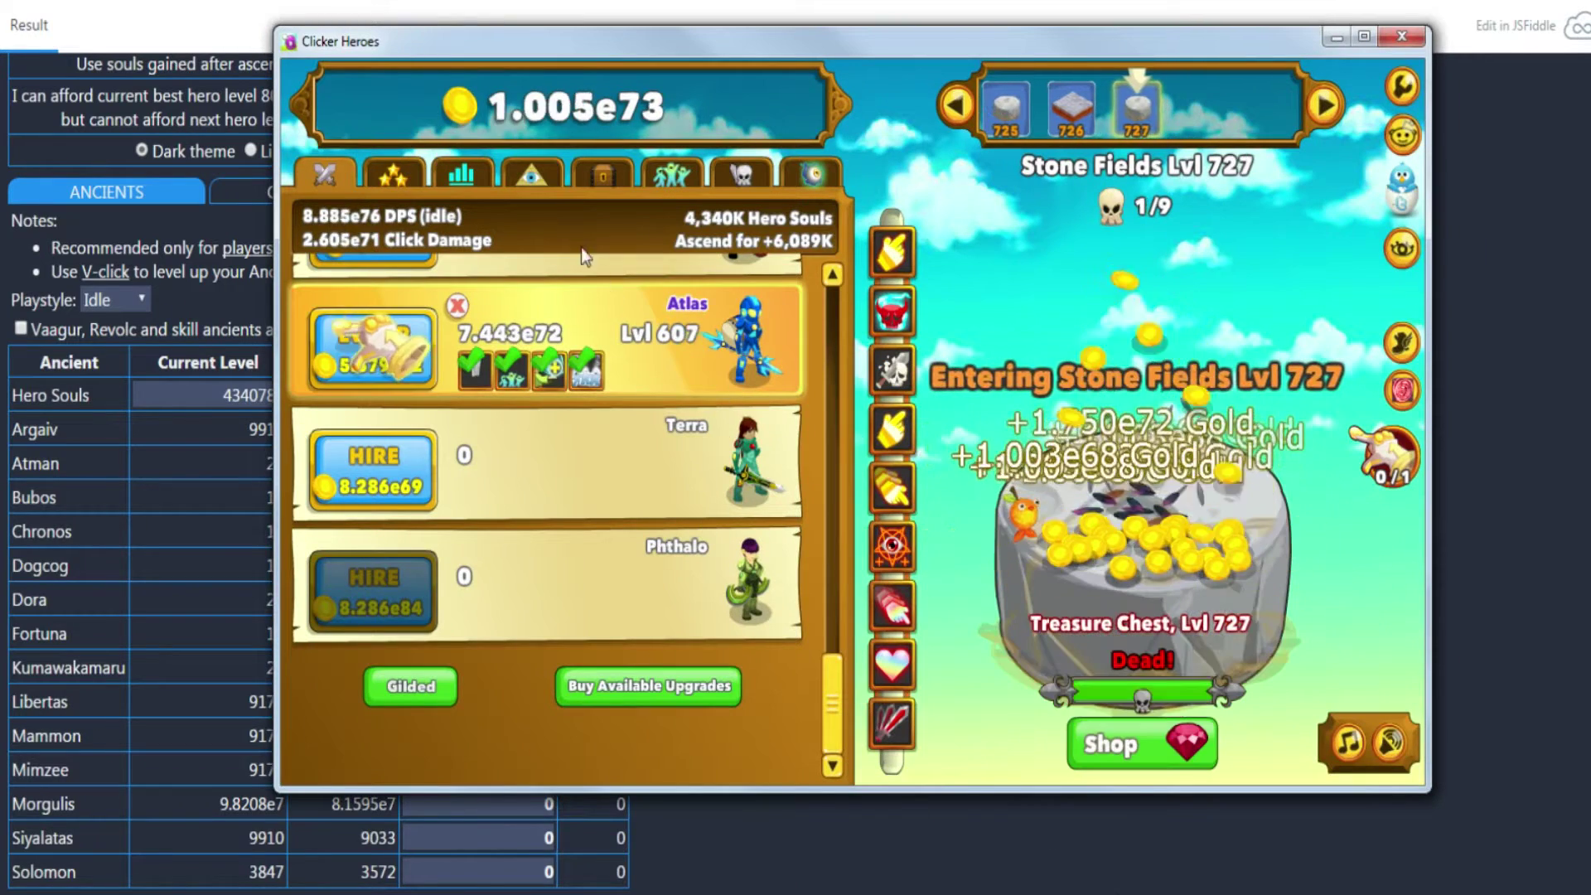
Step: Check the Ancients list, cancel a custom level for Argaiv, then view the Outsiders list
{"action": "left_click", "coordinate": [534, 189]}
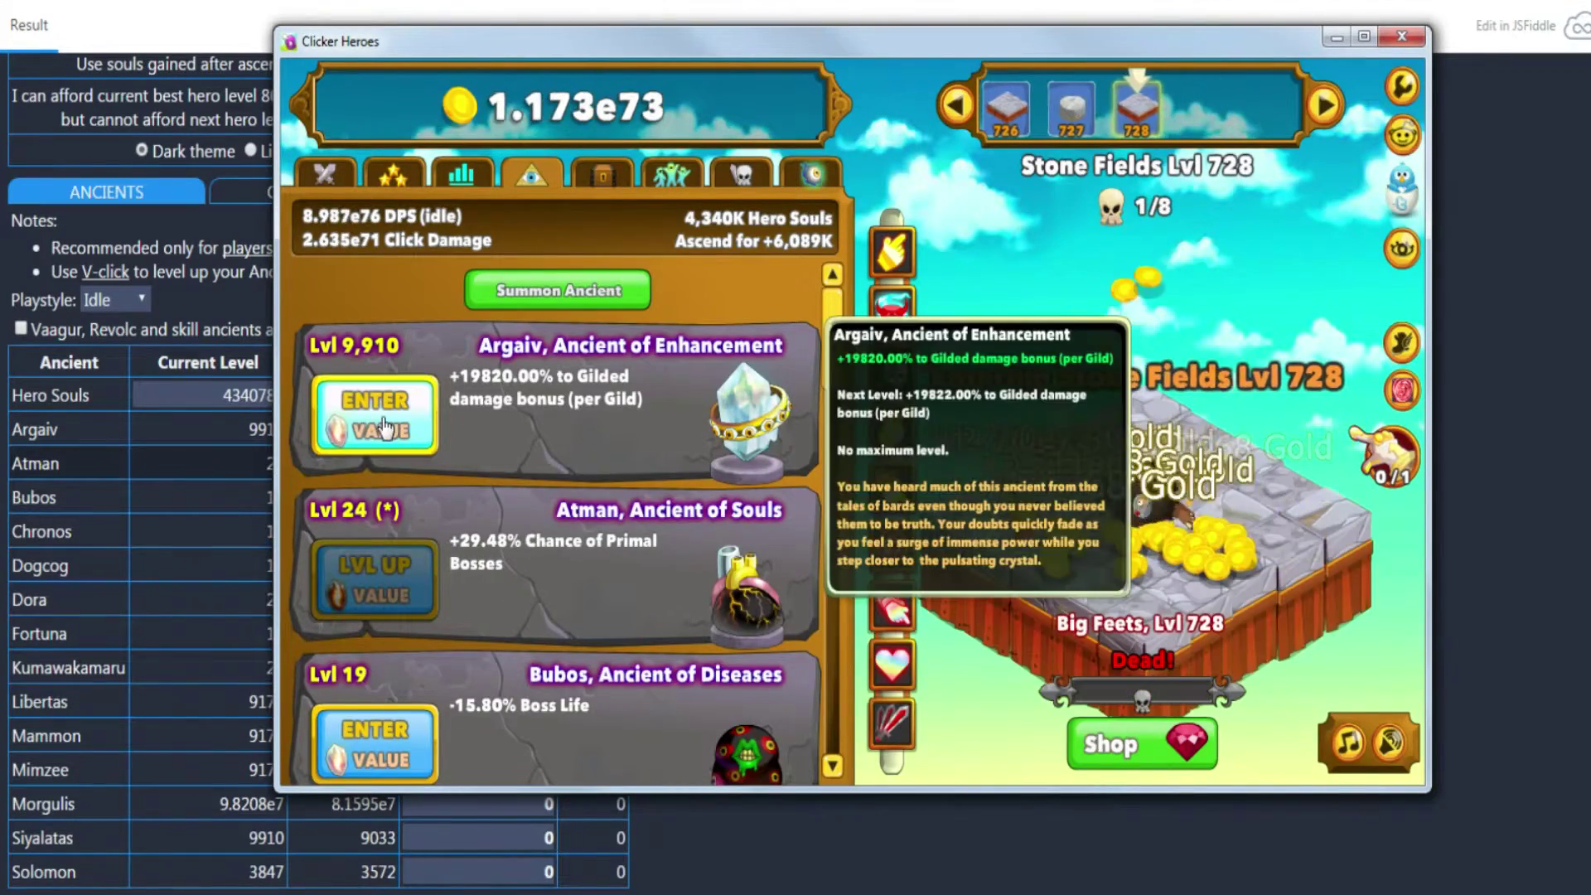
{"action": "left_click", "coordinate": [375, 415], "text": "ctrl"}
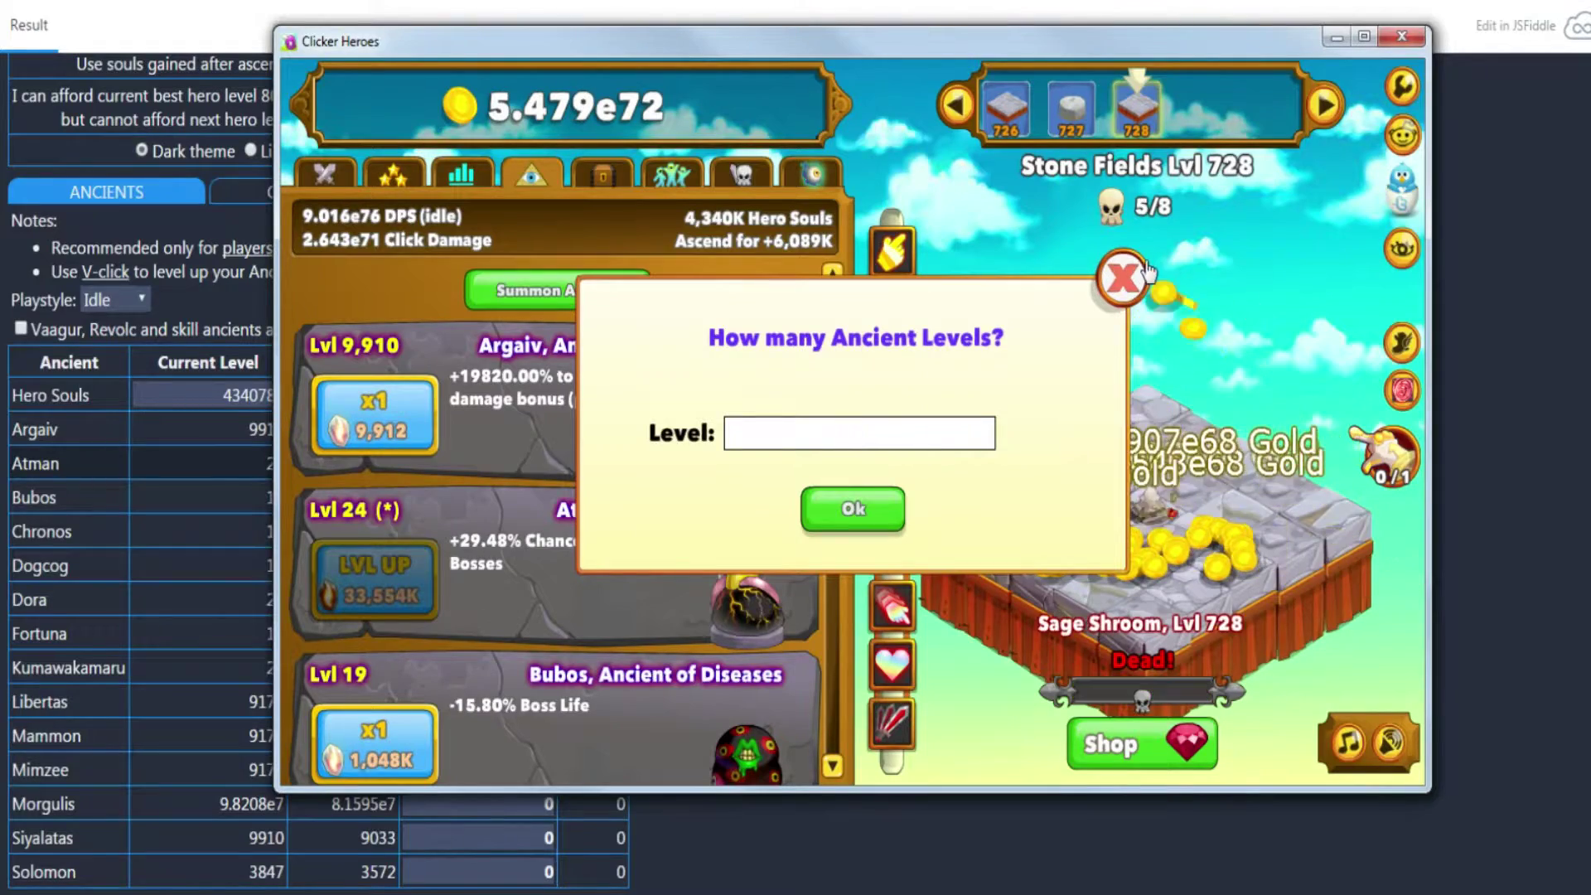
{"action": "left_click", "coordinate": [1123, 267]}
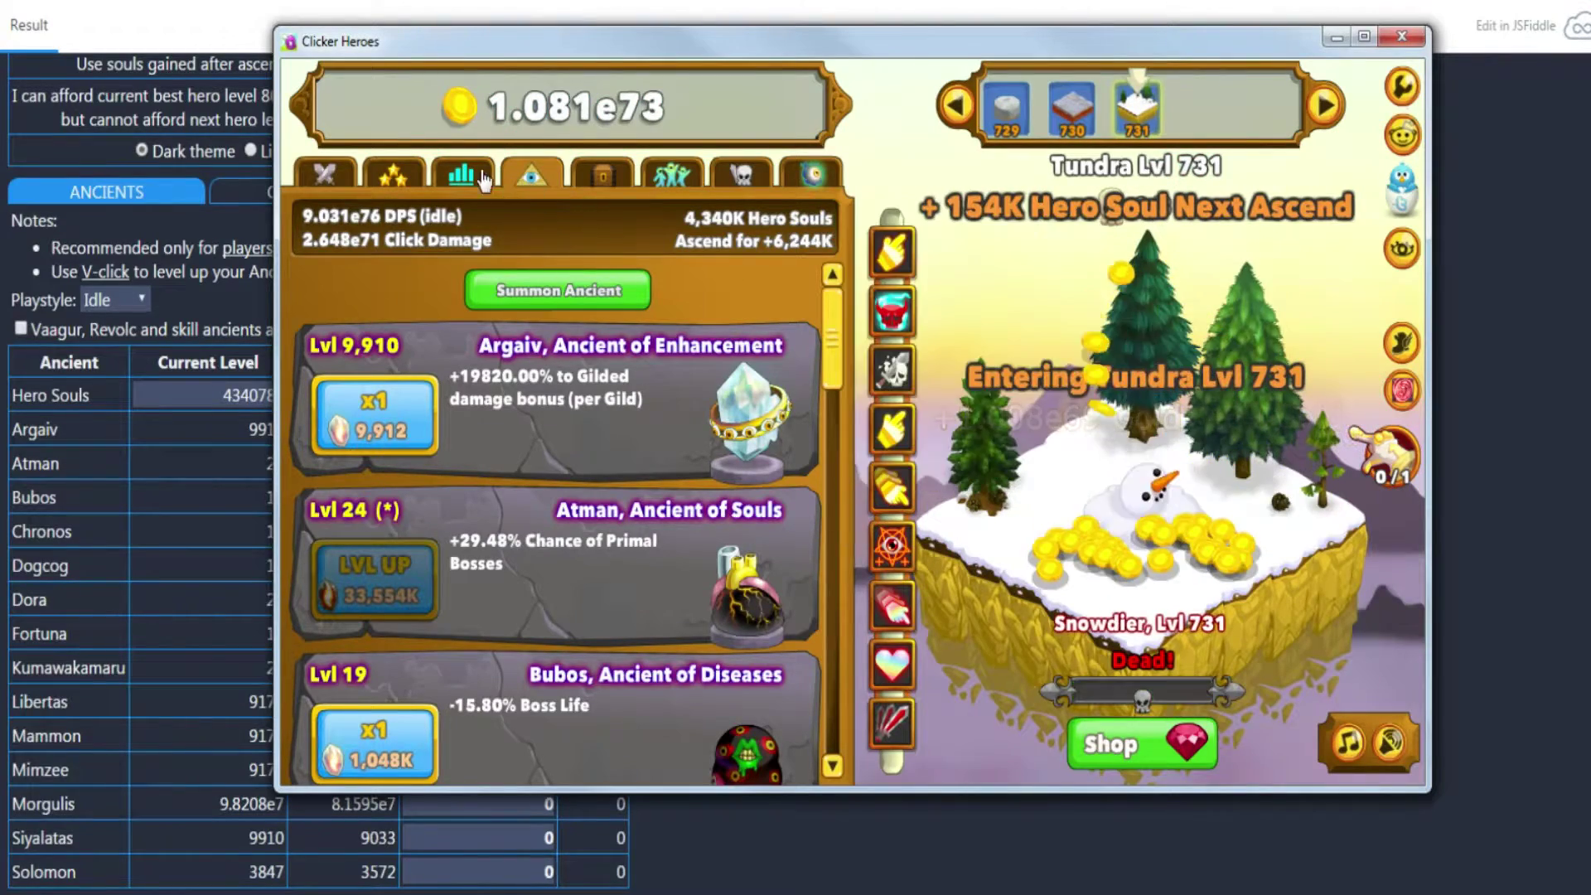
{"action": "left_click", "coordinate": [812, 174]}
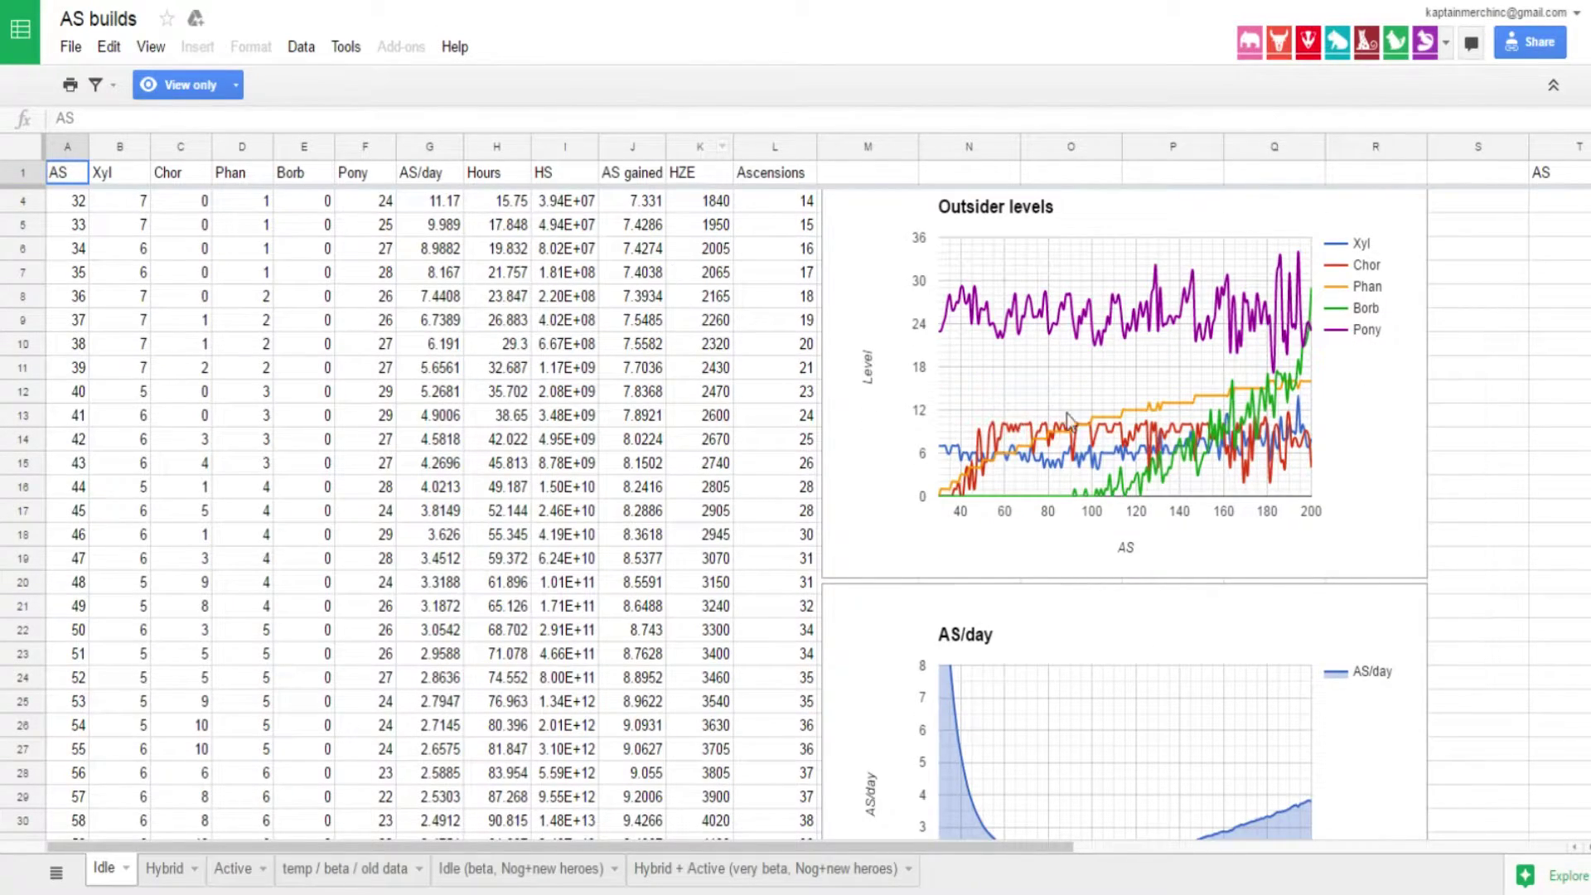
Step: Scroll to the top of the Idle sheet, where 30 AS maps to Xyl 7 and Pony 23
{"action": "scroll", "coordinate": [1069, 421], "scroll_direction": "up", "scroll_amount": 1}
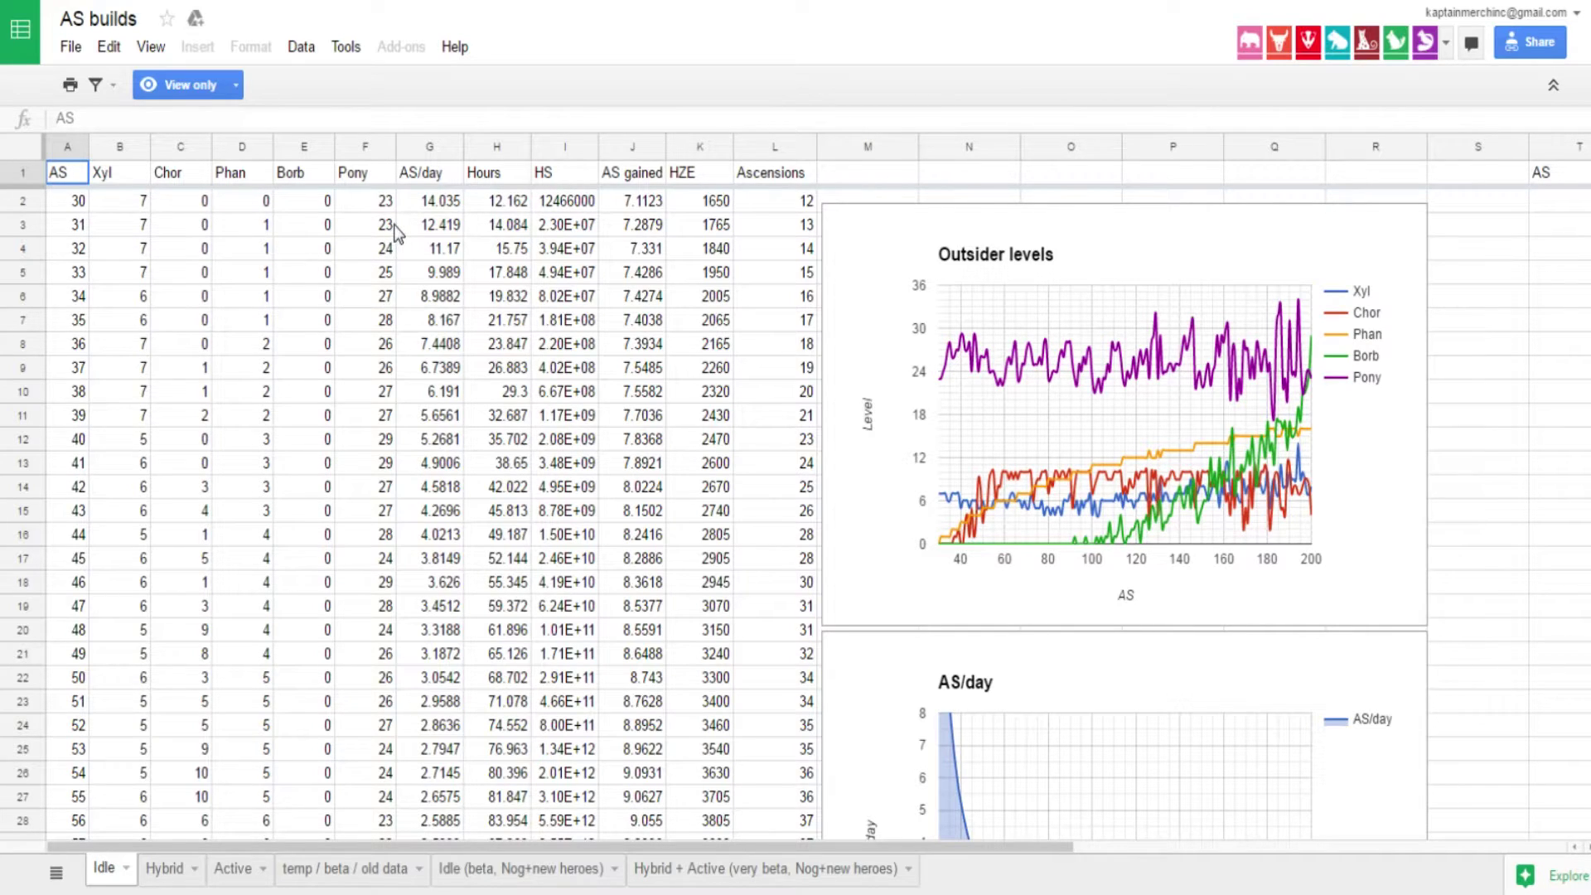
{"action": "key", "text": "alt+Tab"}
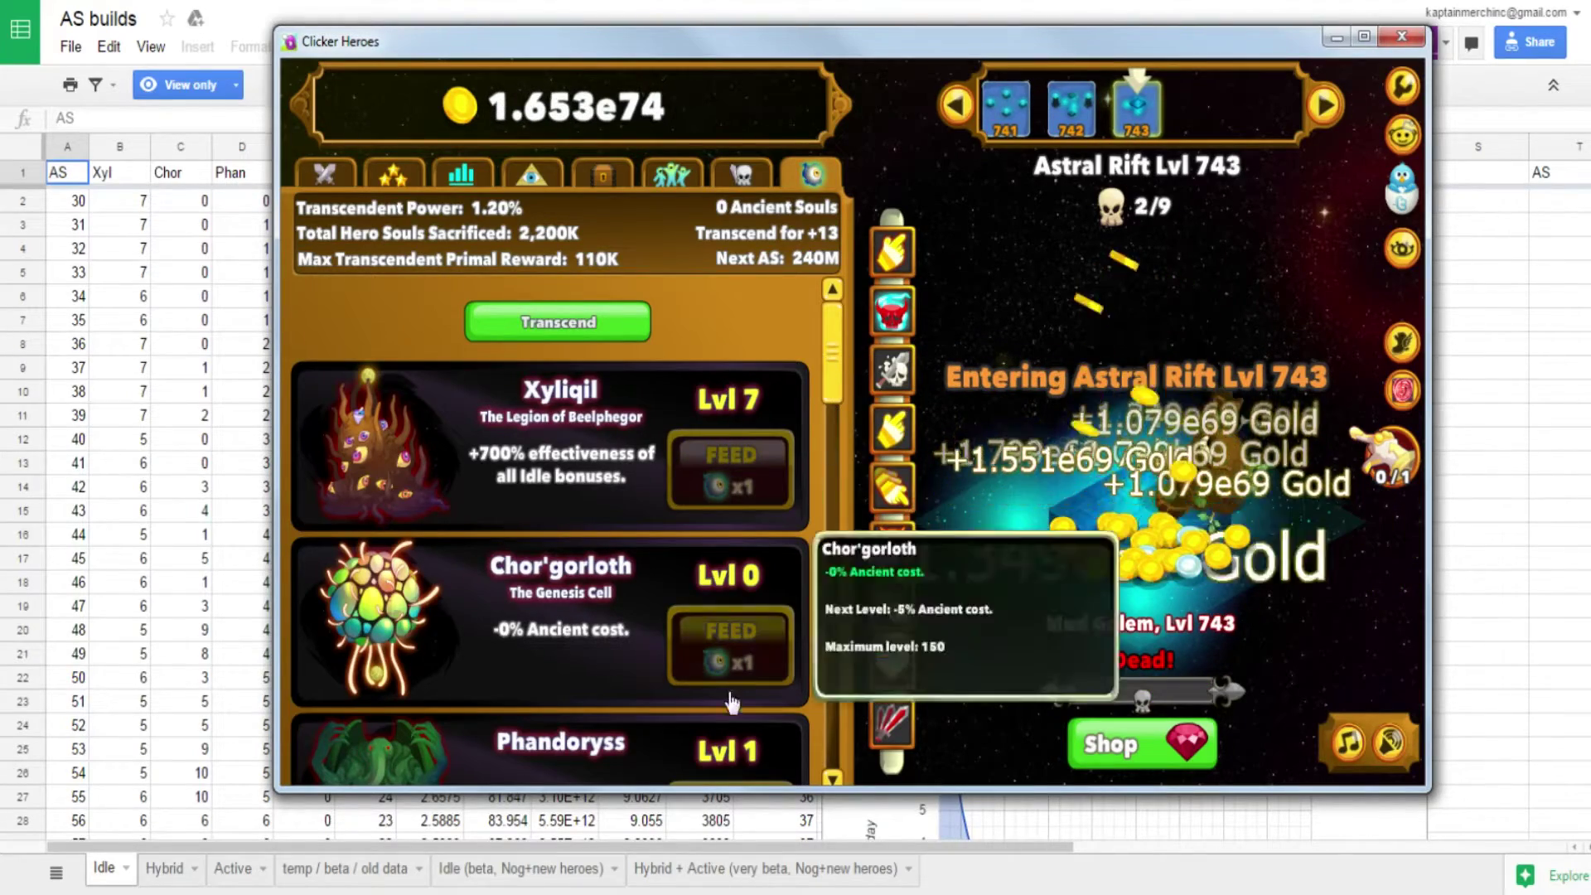
{"action": "scroll", "coordinate": [777, 434], "scroll_direction": "down", "scroll_amount": 5}
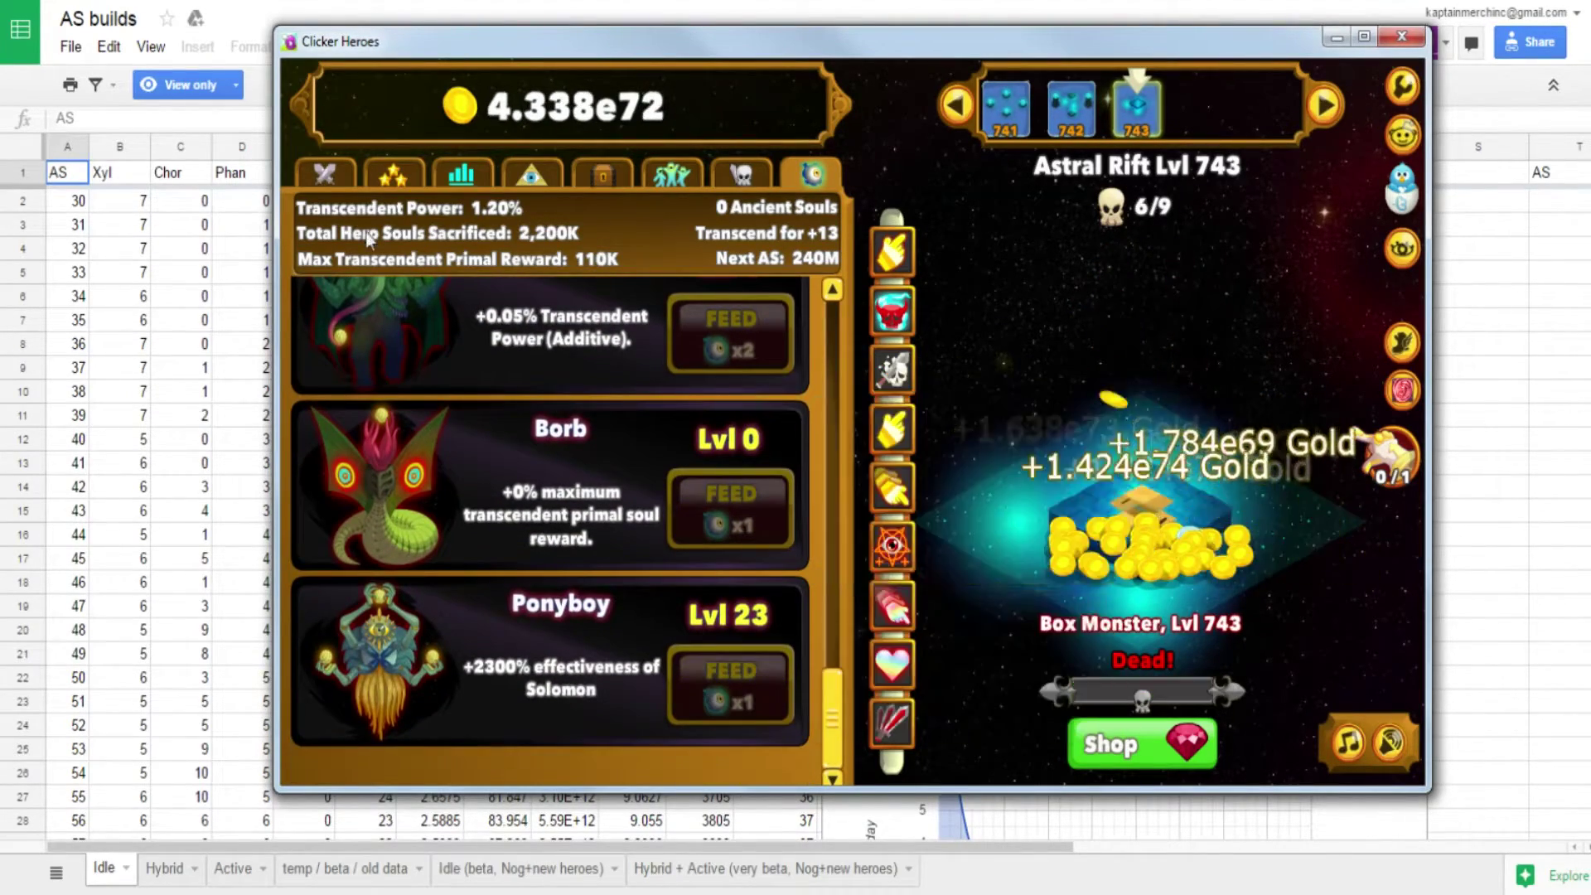
{"action": "key", "text": "alt+Tab"}
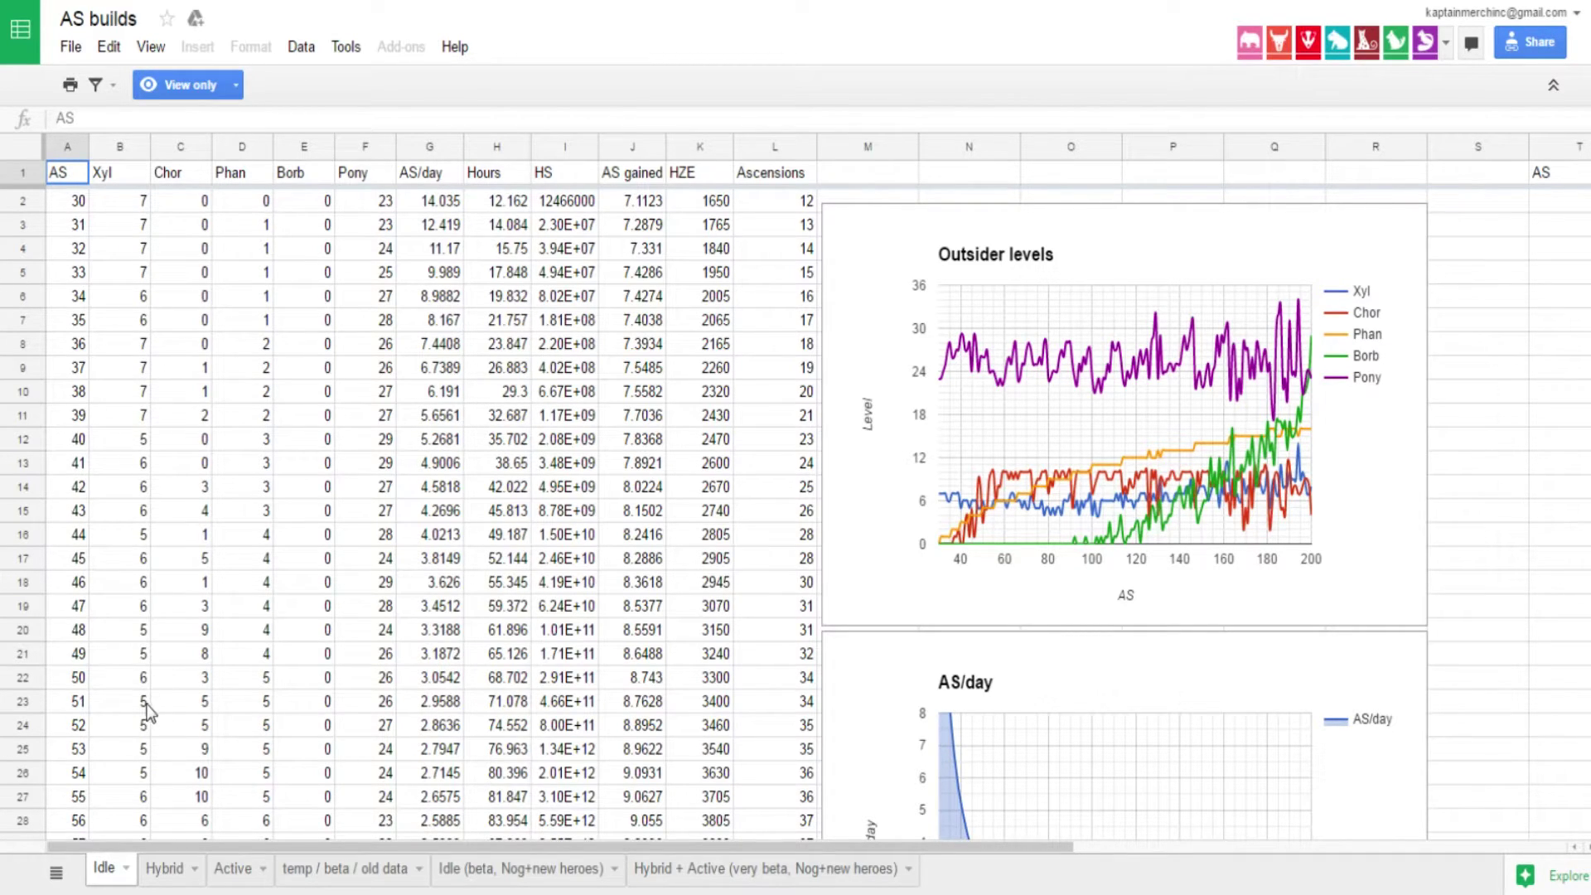
{"action": "scroll", "coordinate": [148, 711], "scroll_direction": "down", "scroll_amount": 12}
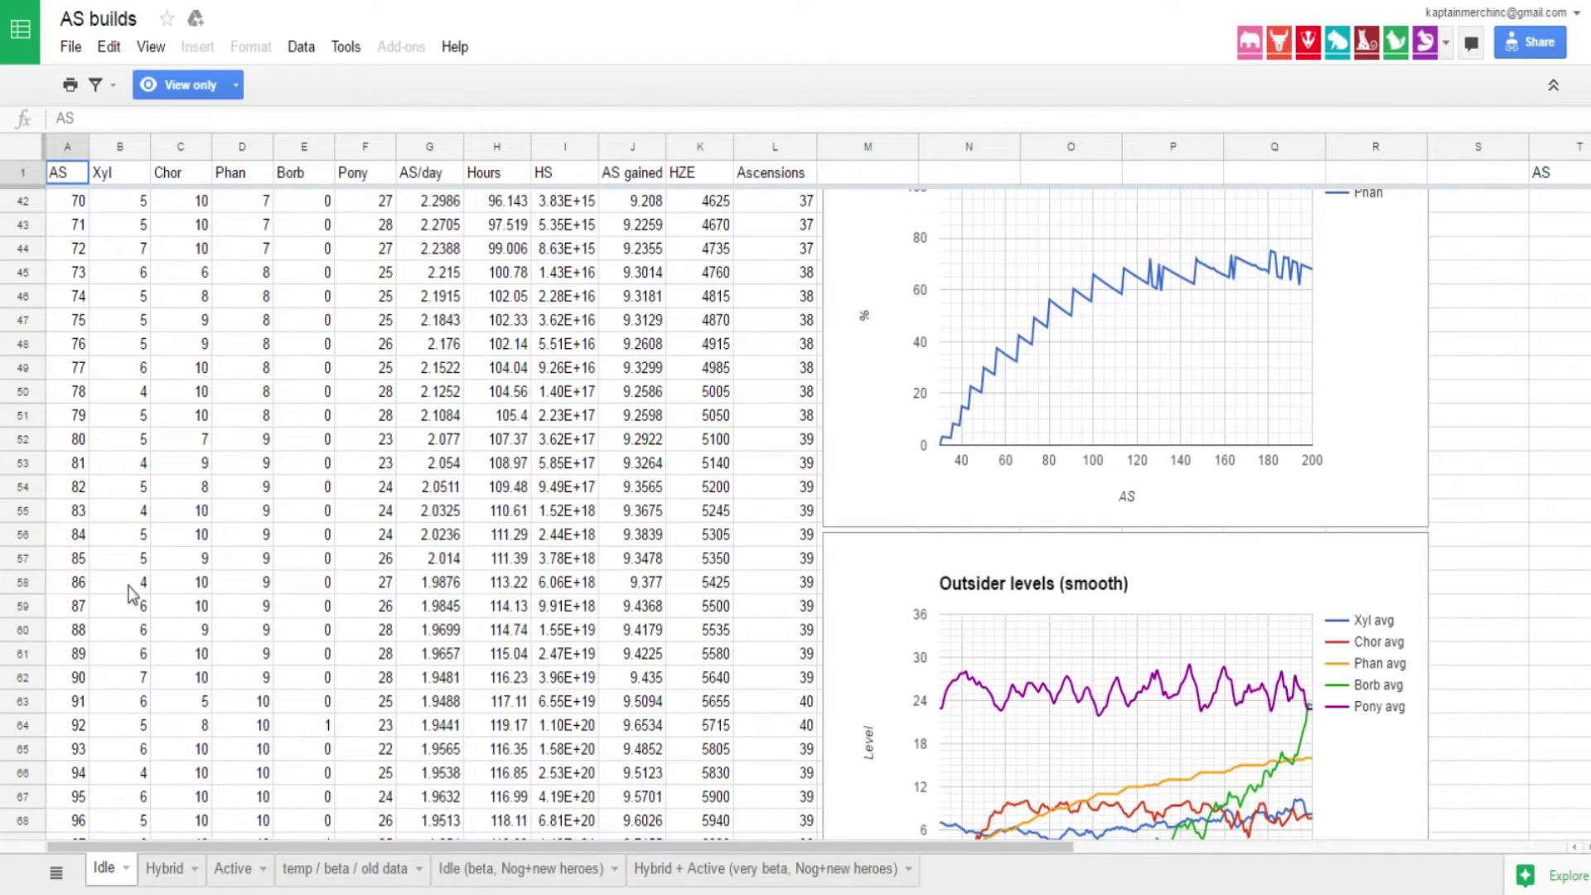
{"action": "scroll", "coordinate": [141, 589], "scroll_direction": "down", "scroll_amount": 4}
{"action": "scroll", "coordinate": [319, 682], "scroll_direction": "up", "scroll_amount": 17}
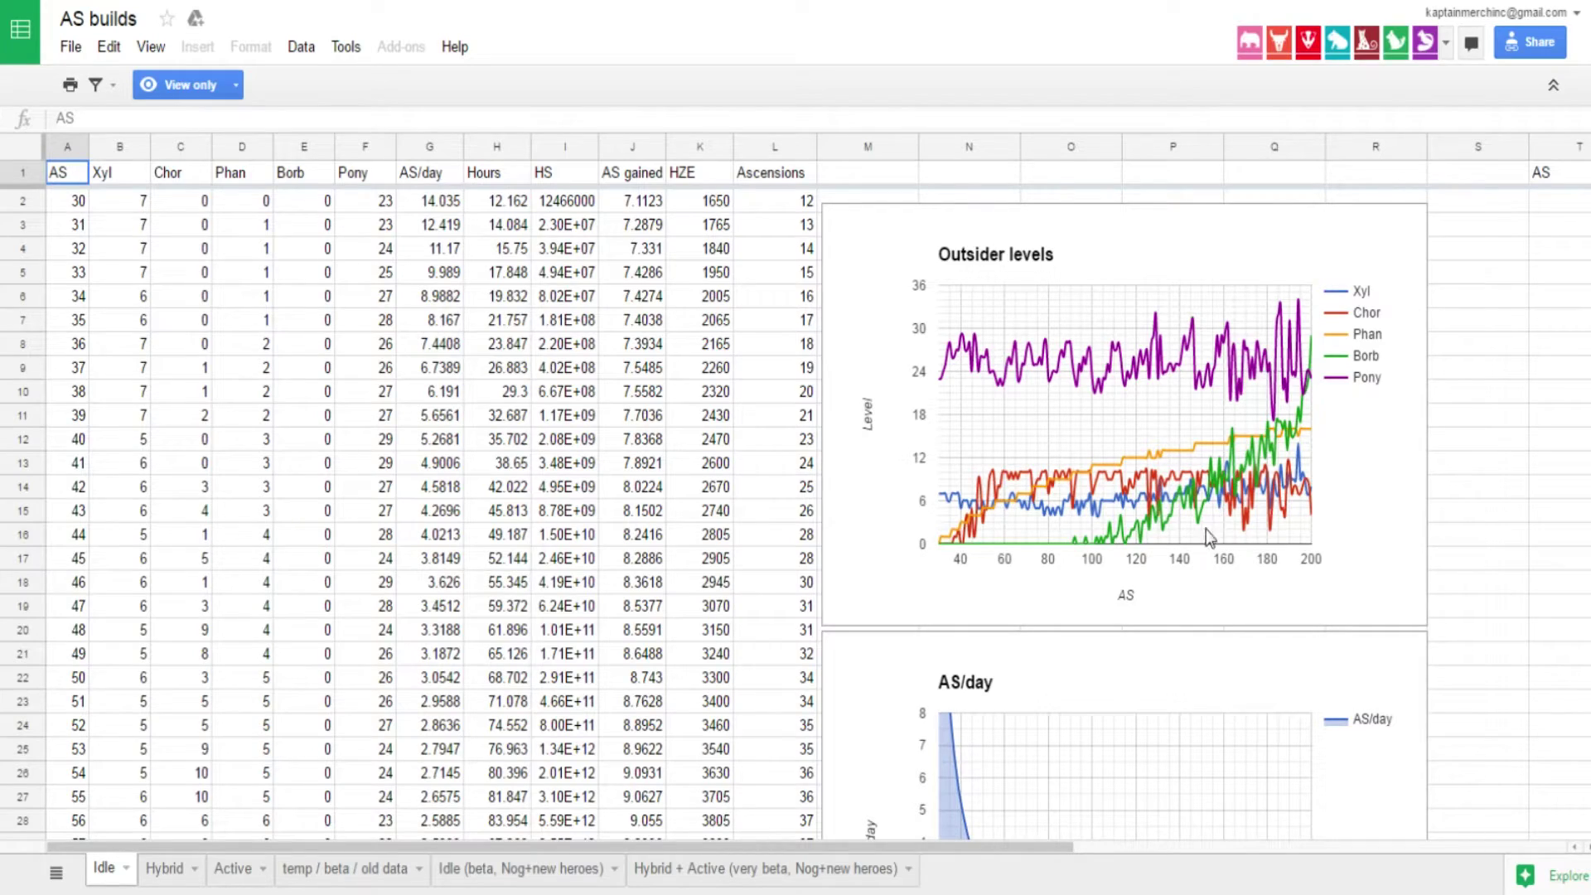
{"action": "scroll", "coordinate": [1225, 525], "scroll_direction": "down", "scroll_amount": 7}
{"action": "scroll", "coordinate": [1092, 780], "scroll_direction": "down", "scroll_amount": 7}
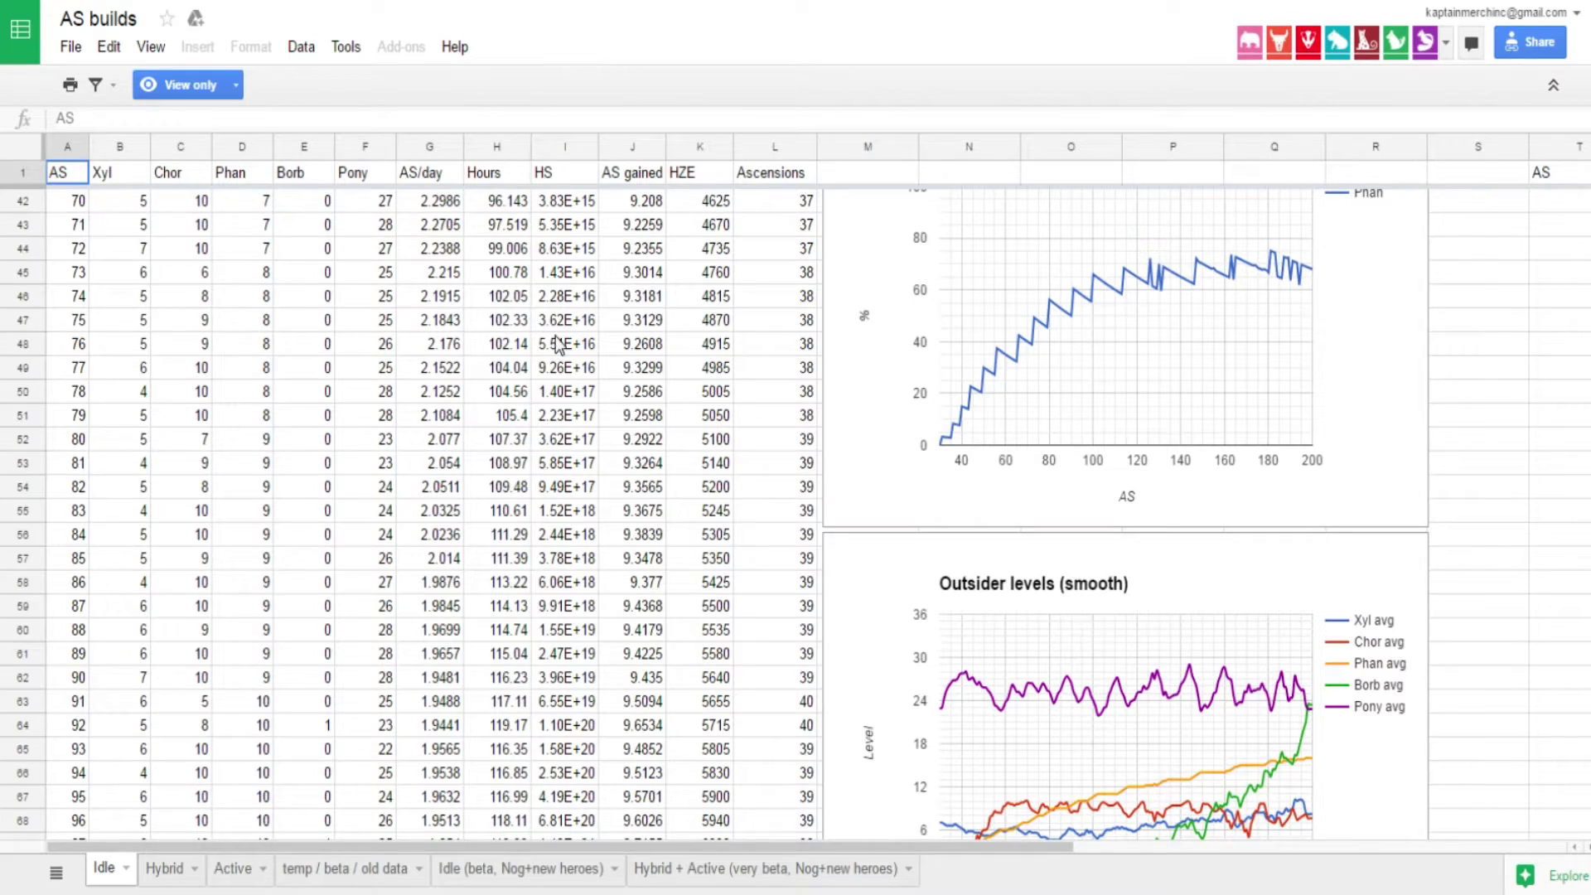
{"action": "scroll", "coordinate": [266, 312], "scroll_direction": "up", "scroll_amount": 14}
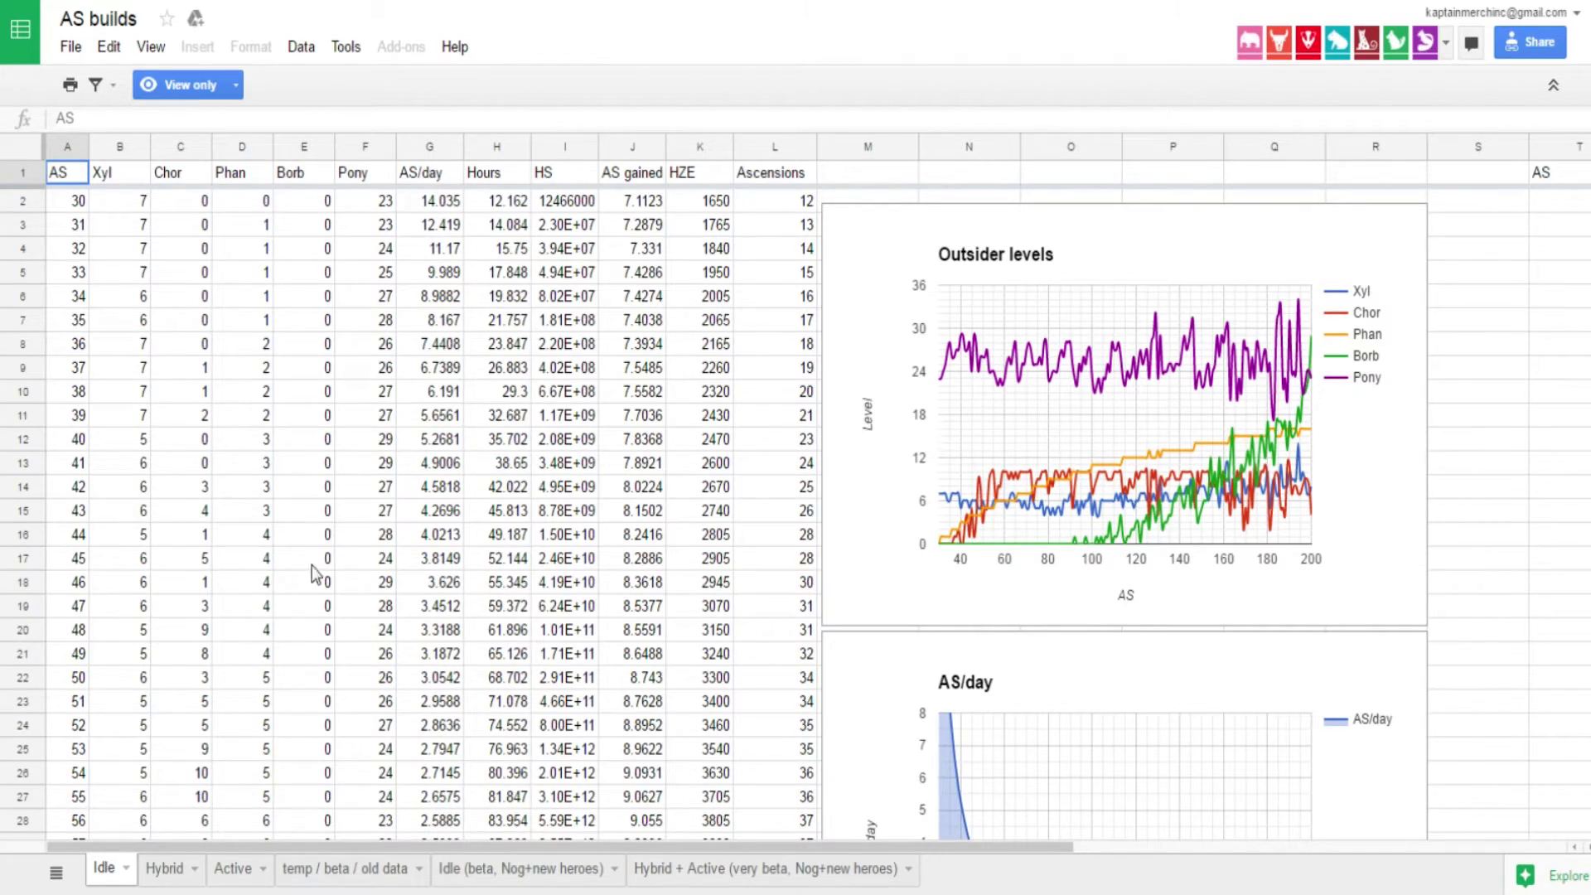
{"action": "scroll", "coordinate": [340, 567], "scroll_direction": "down", "scroll_amount": 3}
{"action": "scroll", "coordinate": [349, 566], "scroll_direction": "down", "scroll_amount": 20}
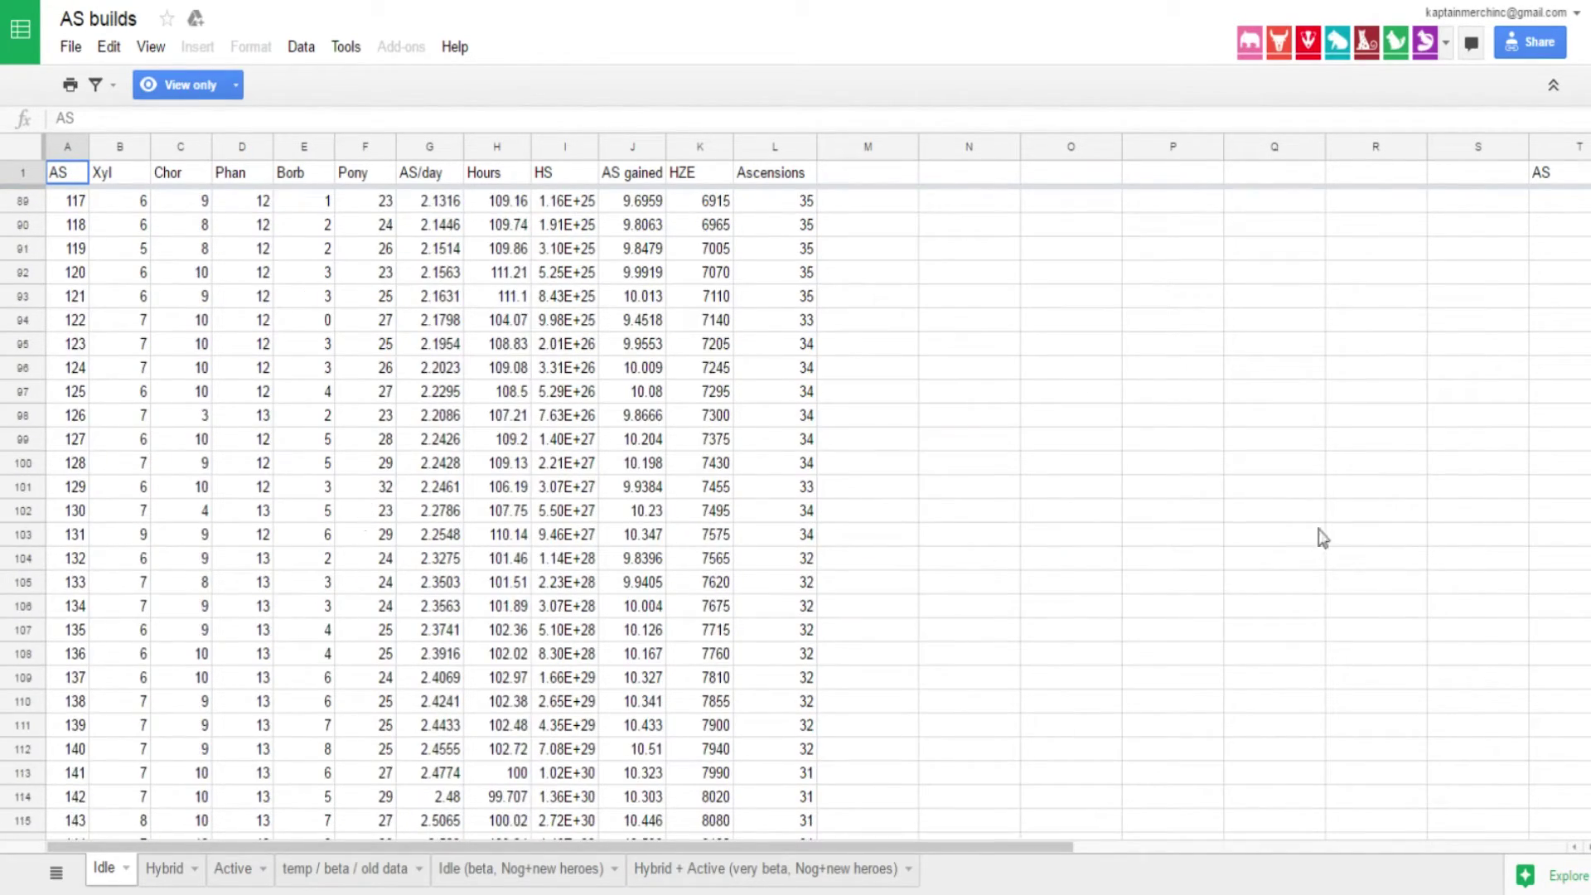
{"action": "scroll", "coordinate": [348, 566], "scroll_direction": "down", "scroll_amount": 20}
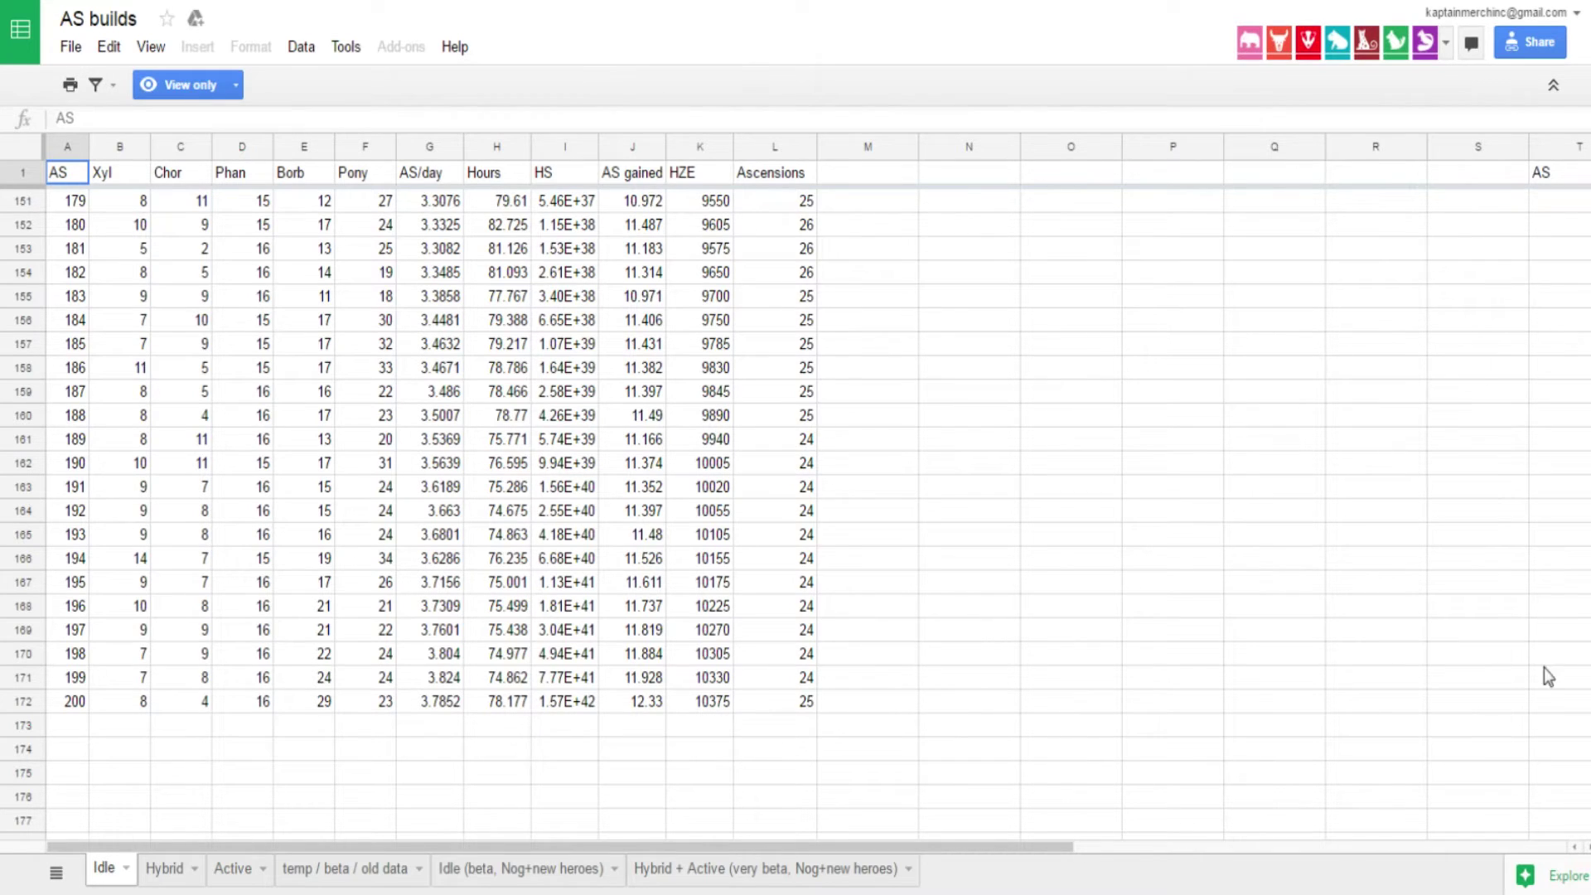
{"action": "scroll", "coordinate": [1548, 251], "scroll_direction": "up", "scroll_amount": 6}
{"action": "scroll", "coordinate": [1548, 251], "scroll_direction": "up", "scroll_amount": 20}
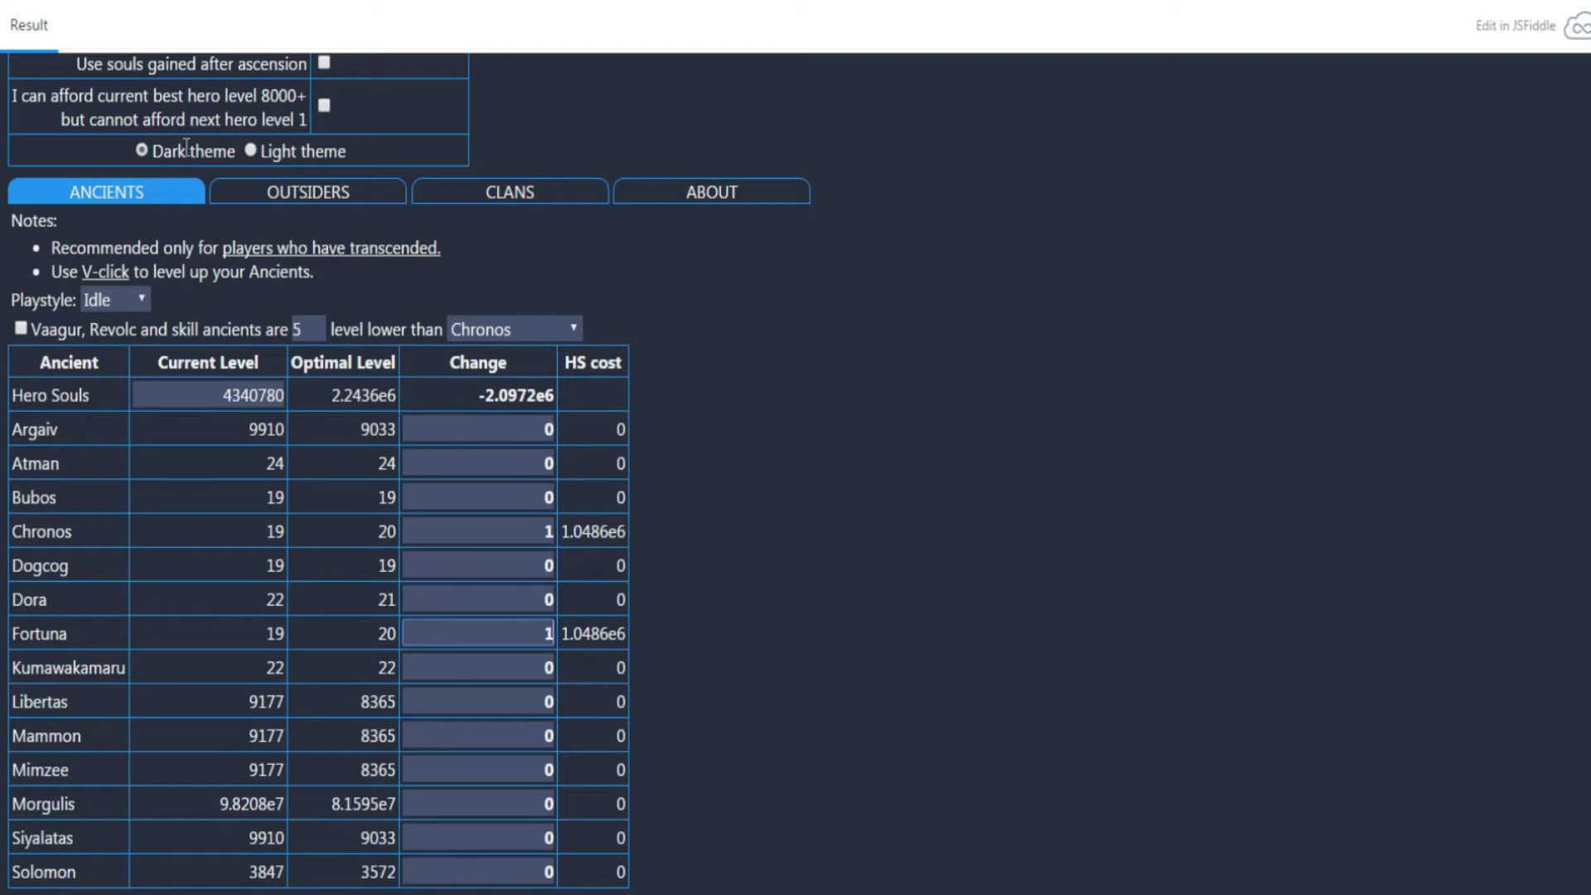
{"action": "scroll", "coordinate": [187, 148], "scroll_direction": "up", "scroll_amount": 2}
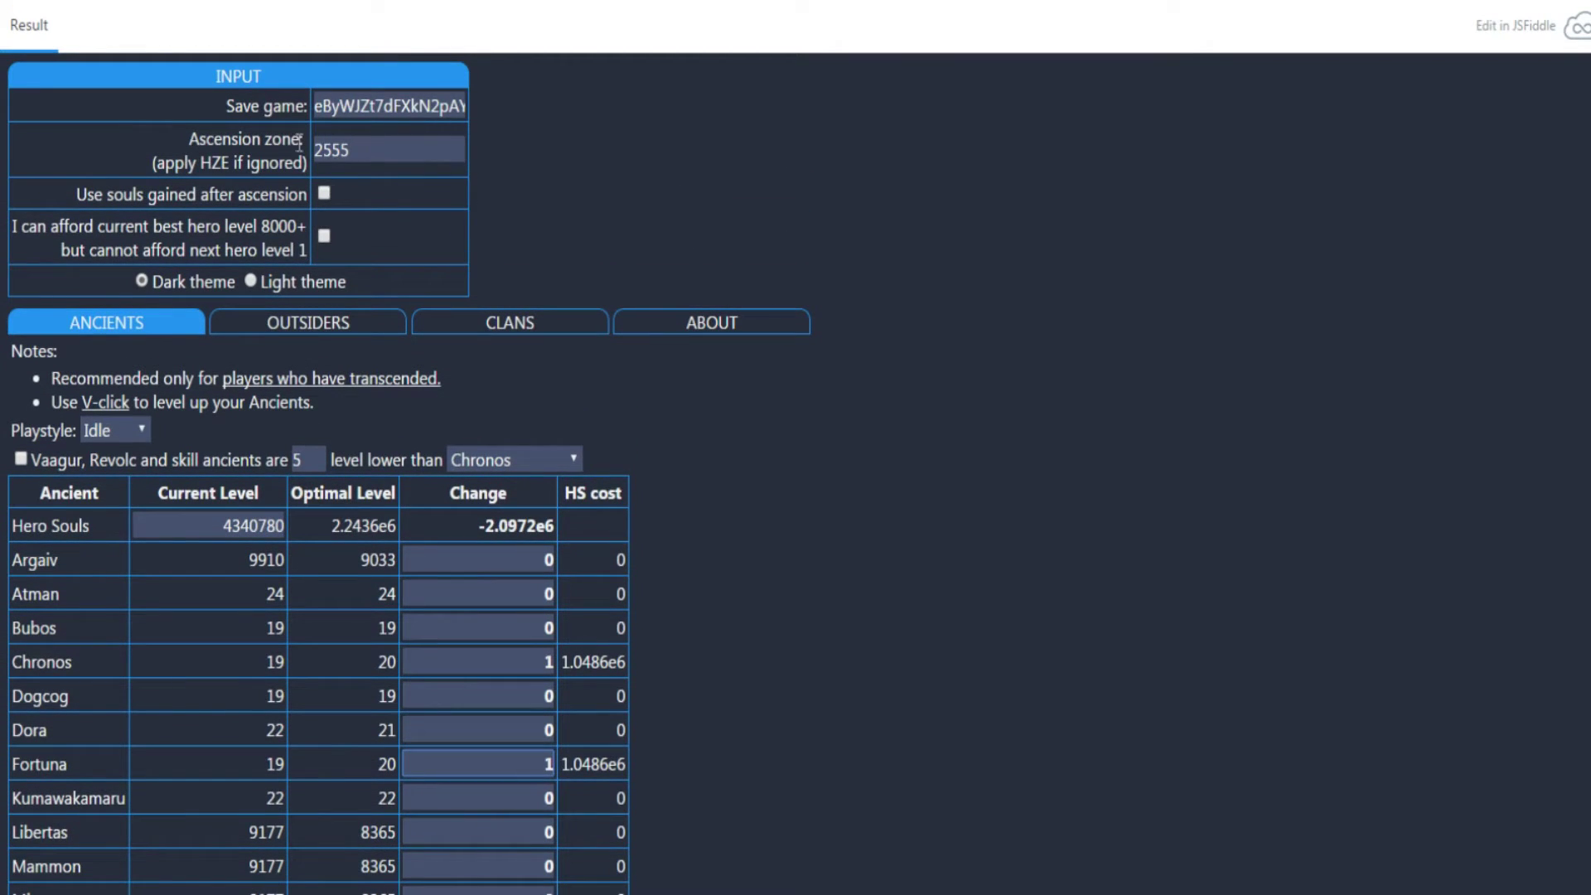